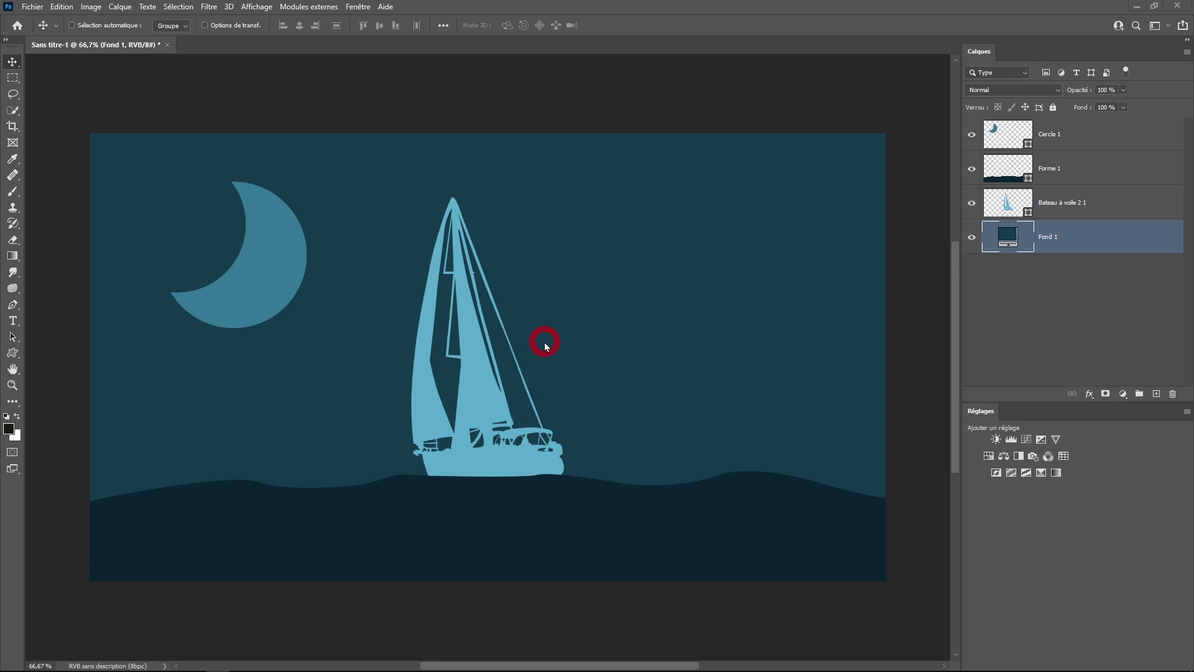
Step: Display the Formes panel with the custom shape library
click(358, 7)
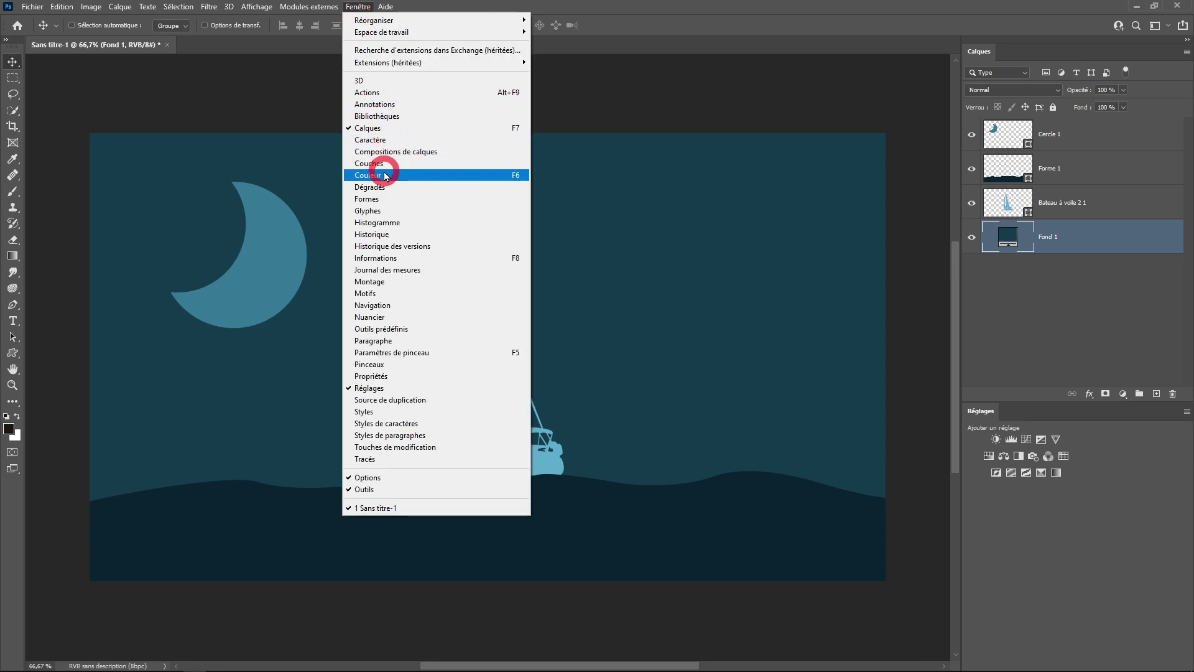
click(386, 199)
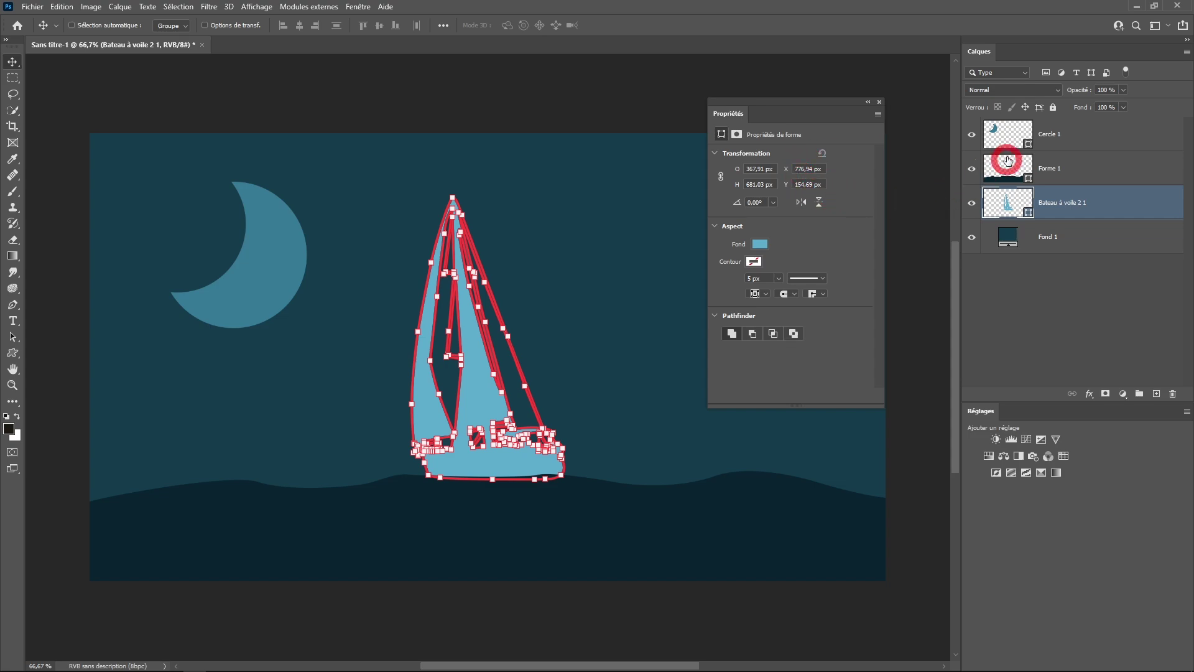
Step: Select the Cercle 1 moon layer and examine the Pathfinder options of its two circles
click(1011, 134)
click(753, 334)
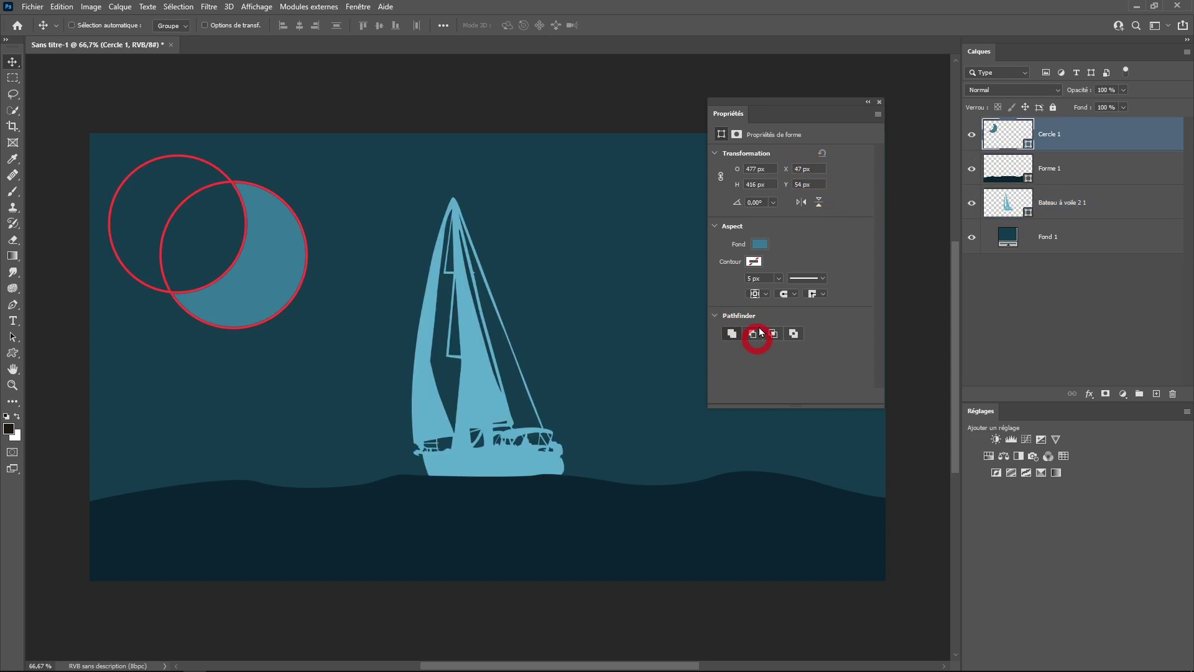
click(230, 266)
click(201, 211)
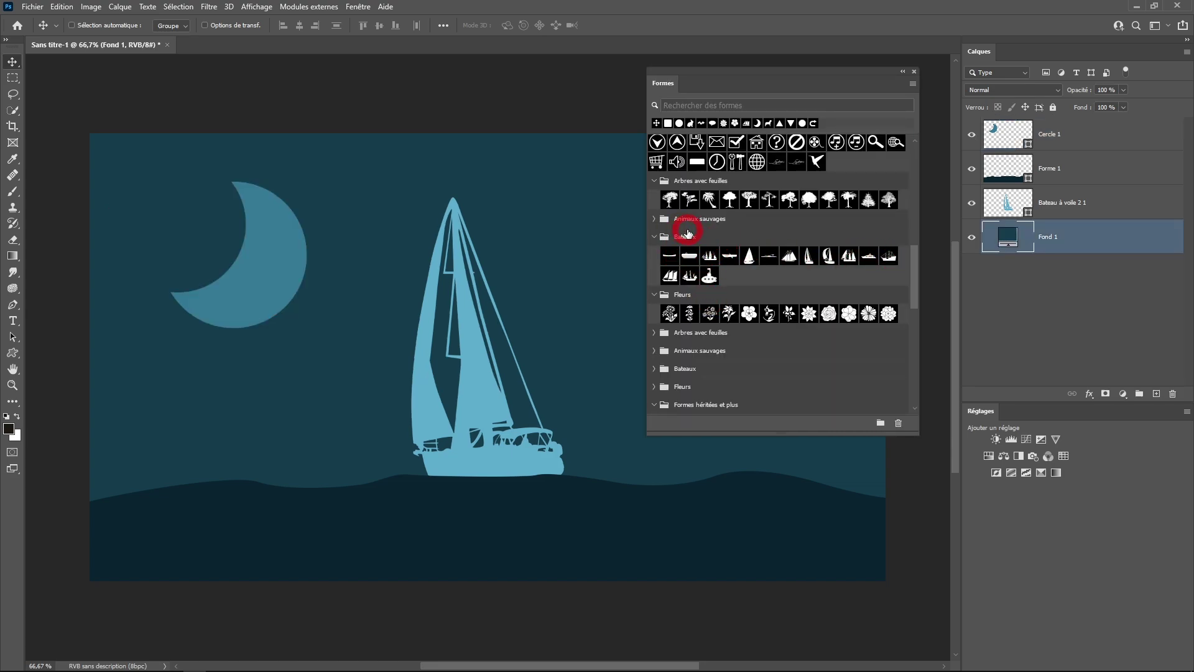
Step: Add the Goélette 2 shape from the Bateaux set to the canvas and discard its layer, closing the floating panels
drag(671, 276, 565, 285)
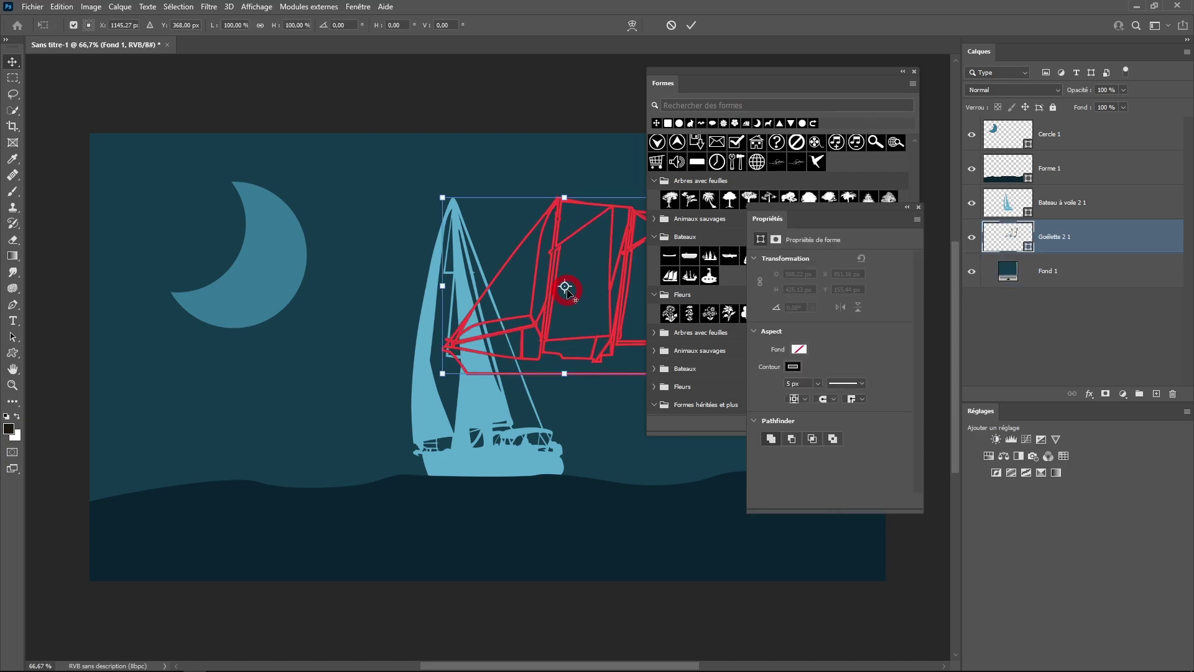
click(919, 208)
click(914, 72)
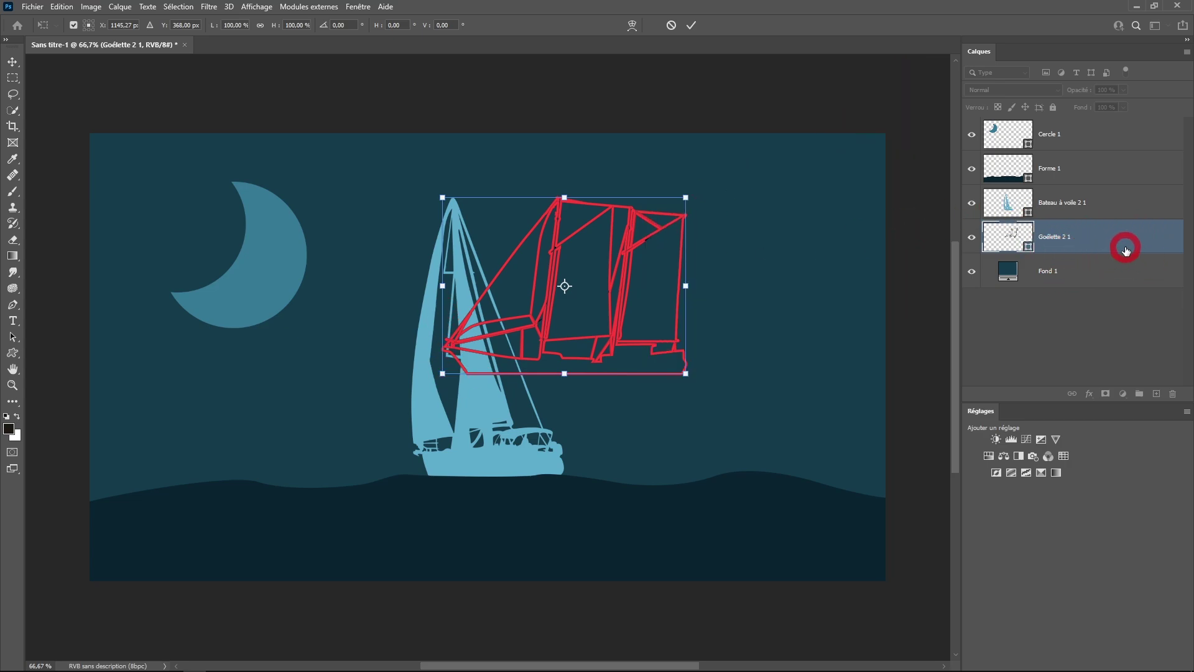
drag(1126, 249, 1173, 393)
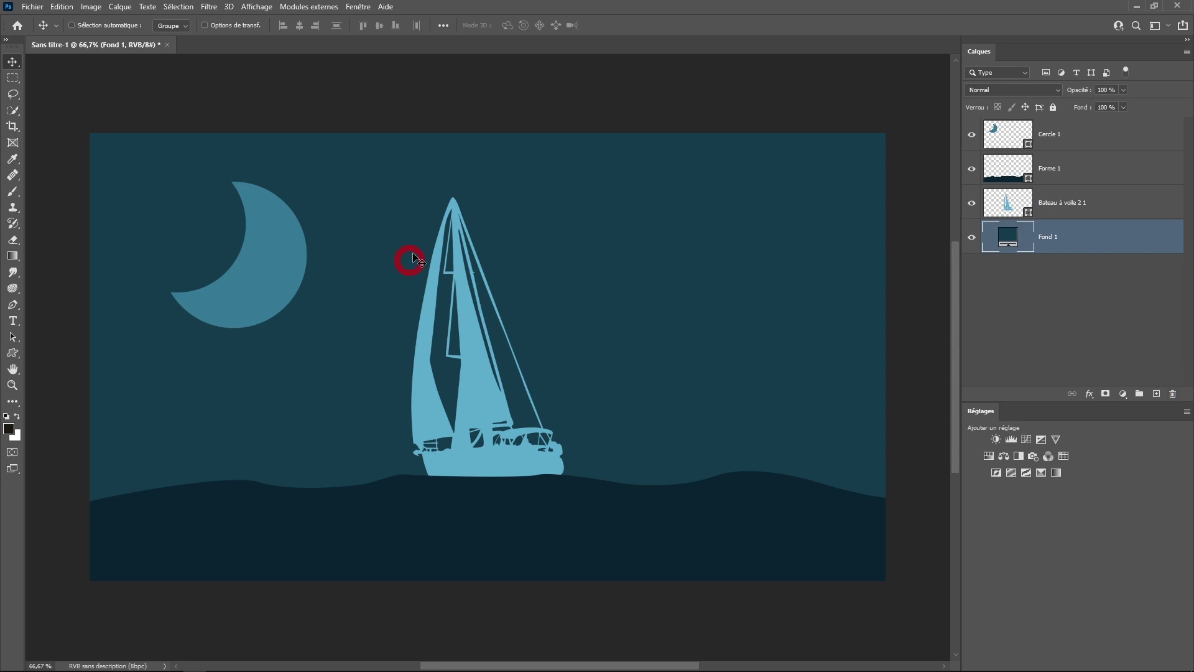
Step: Select the Bateau à voile 2 1 layer and display its shape properties higher up beside the sailboat
click(1114, 213)
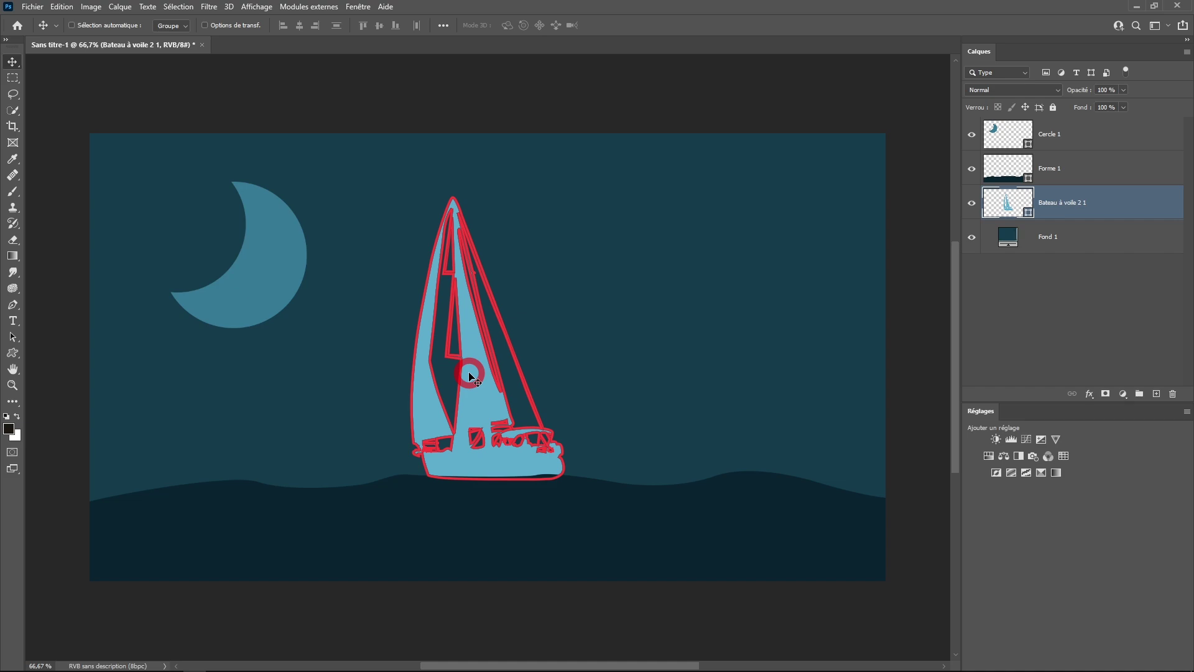
click(365, 8)
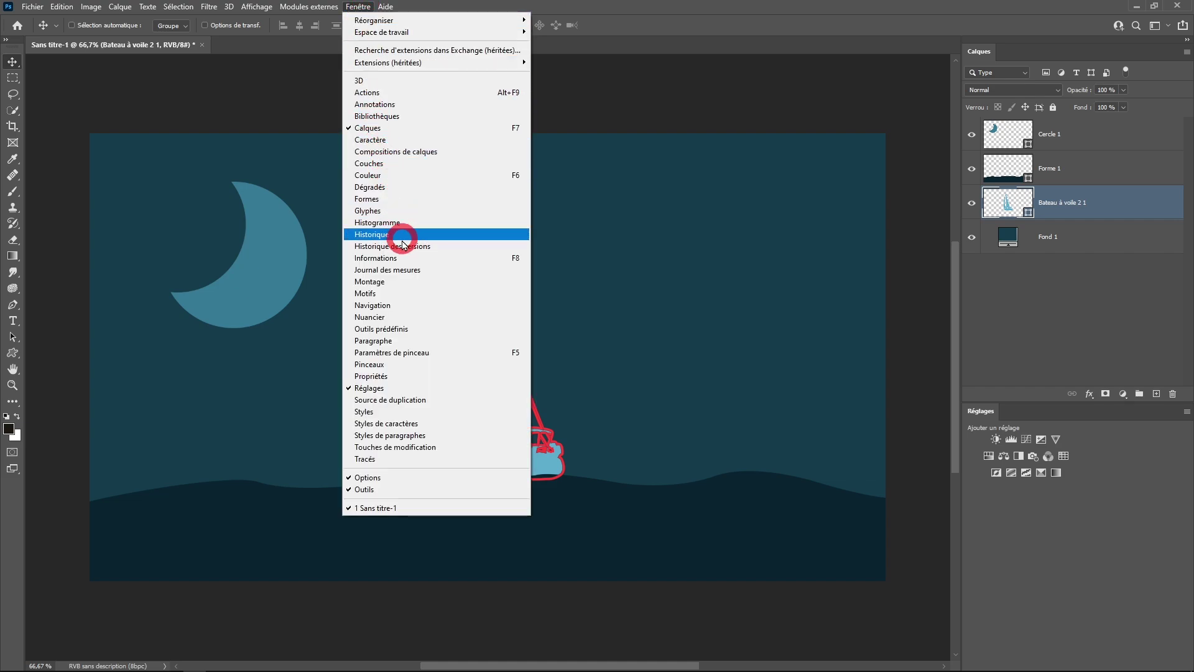
click(400, 376)
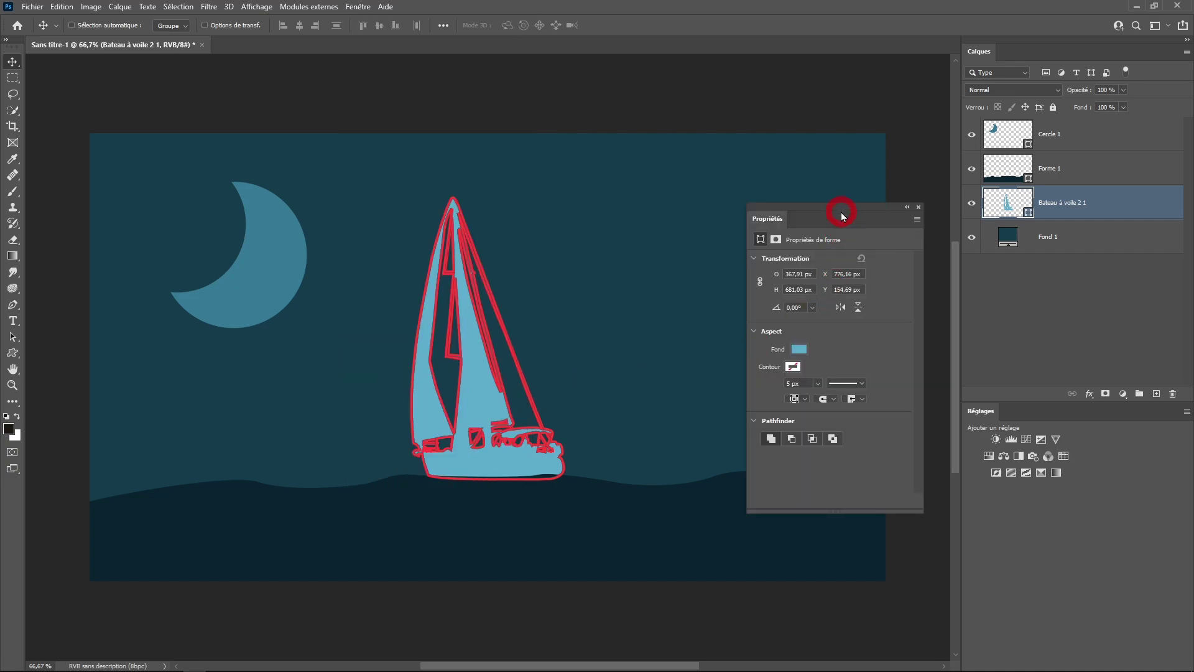
drag(843, 215, 797, 129)
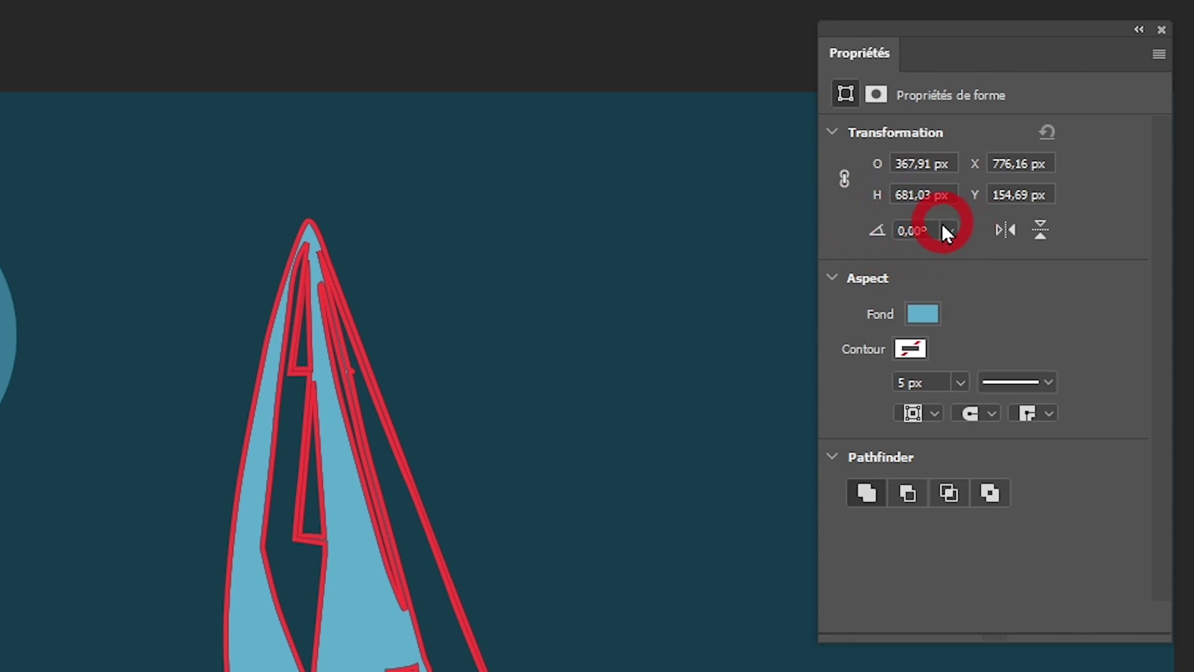
Step: Try flipping the sailboat shape horizontally and vertically, and reset its transformations
click(1006, 231)
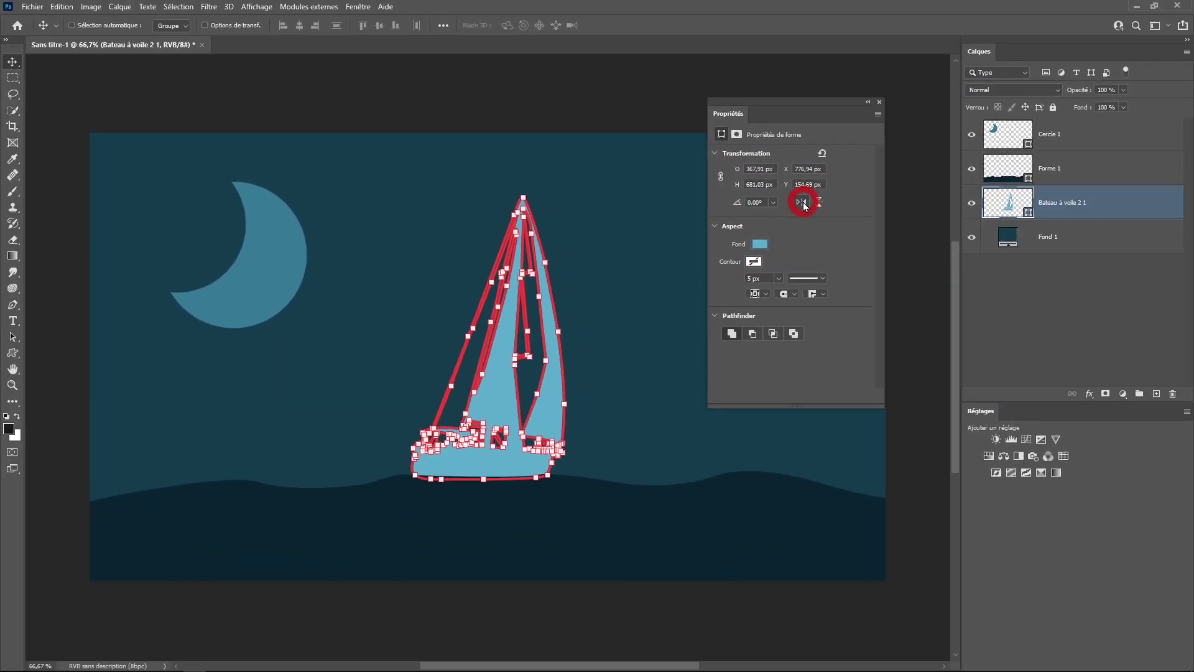
click(802, 203)
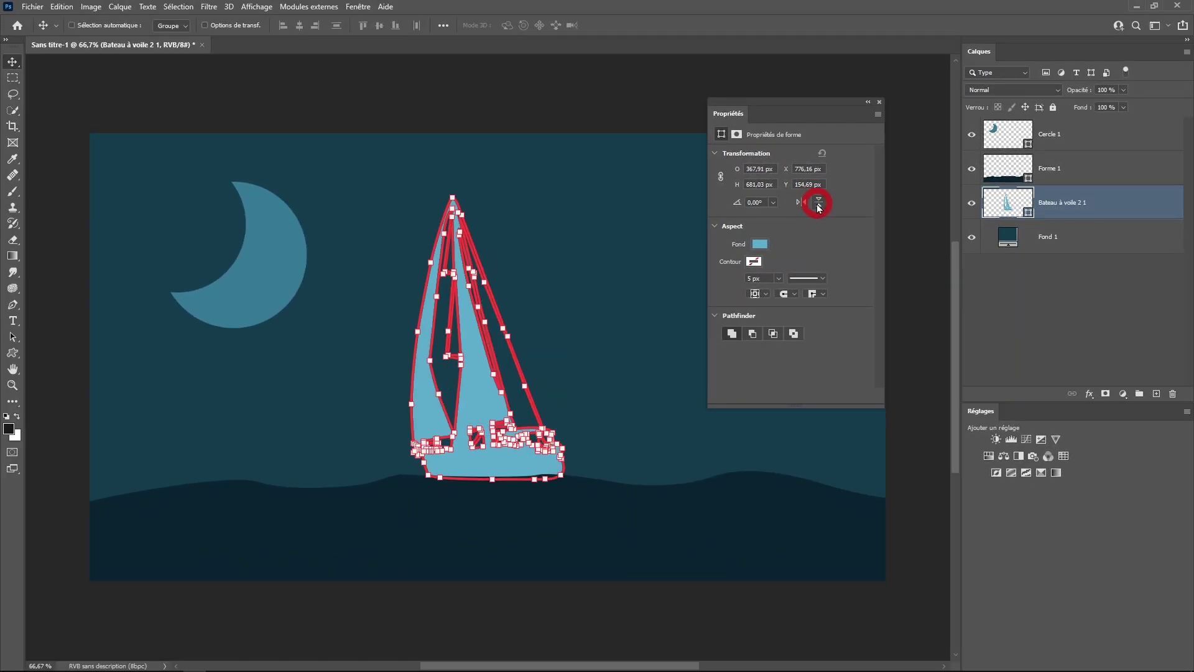
click(819, 203)
click(818, 204)
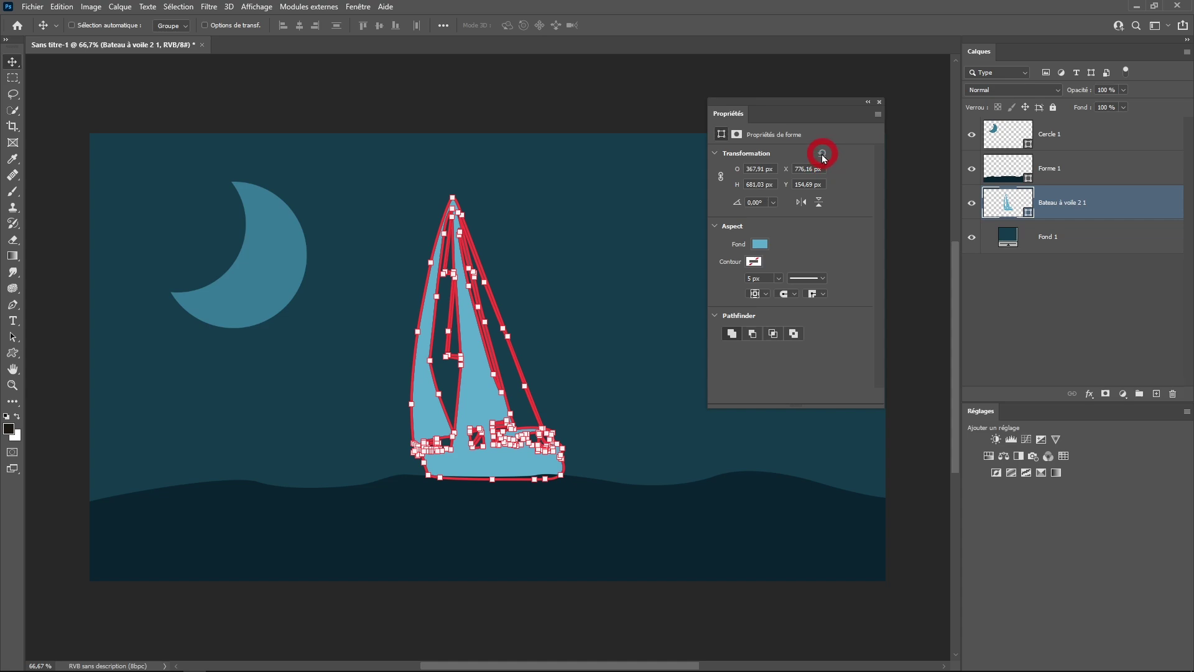
click(801, 202)
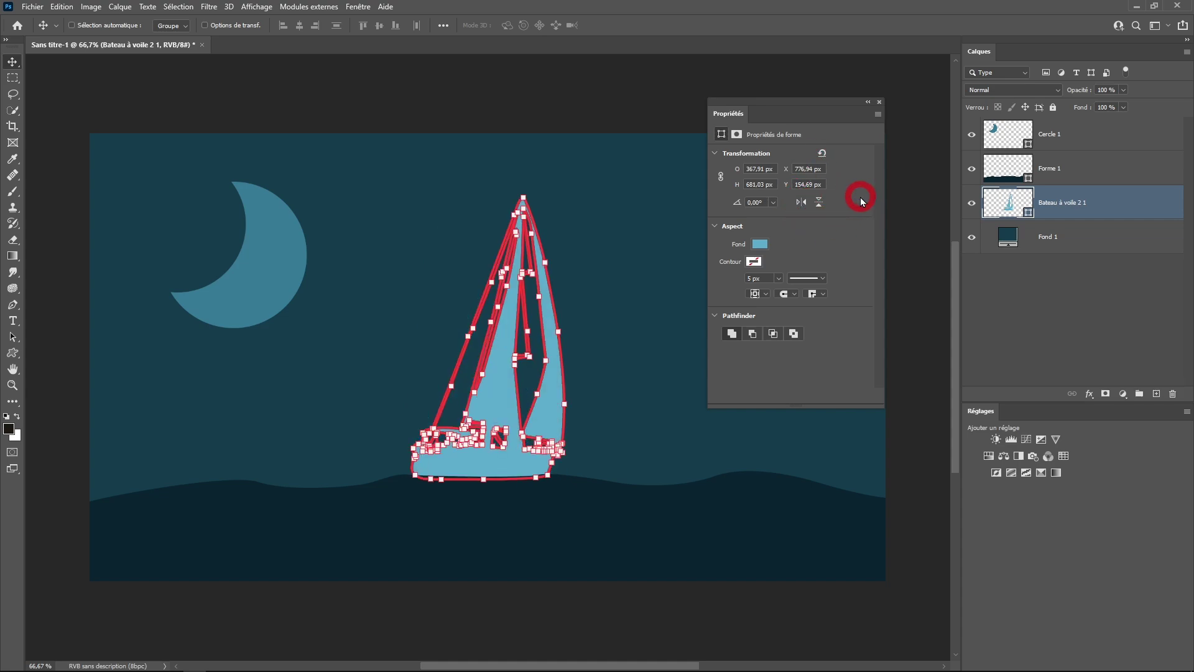
click(822, 154)
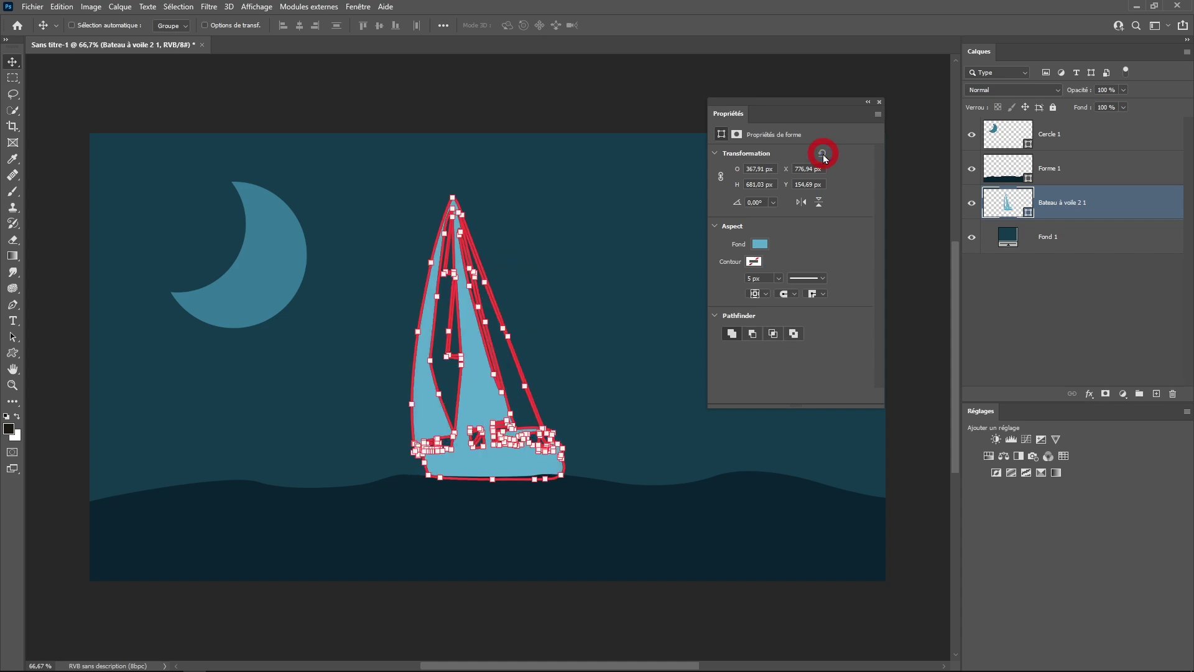
Step: Select the 330 px circle of the Cercle 1 moon shape using the Path Selection tool
click(1008, 136)
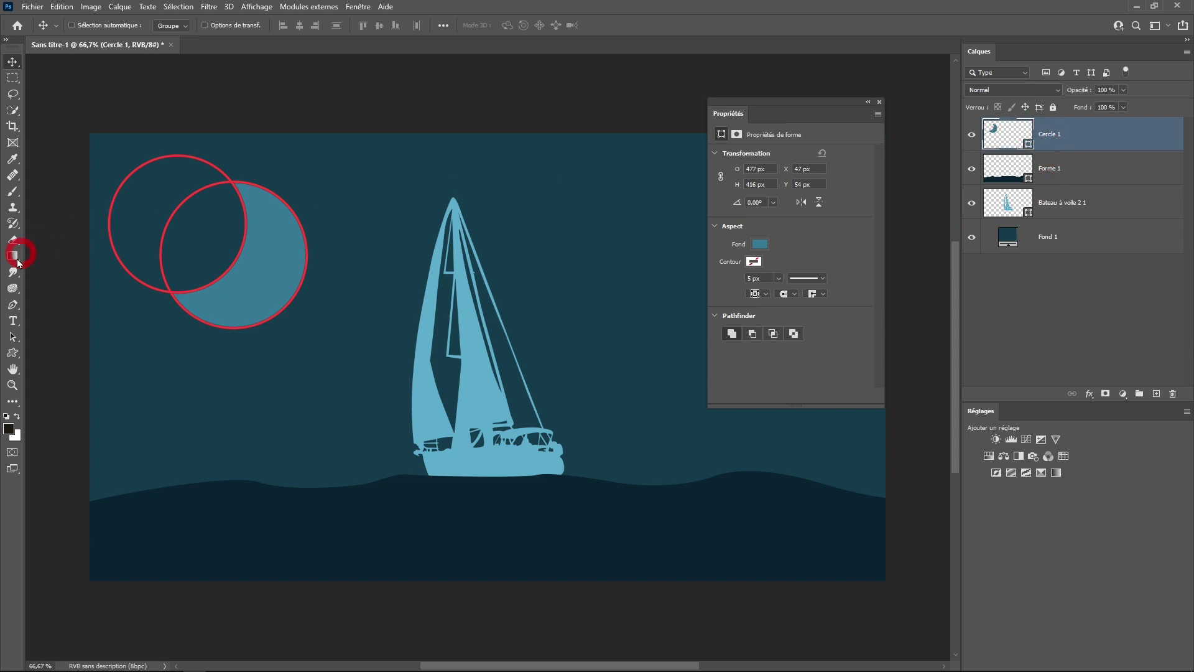
click(12, 336)
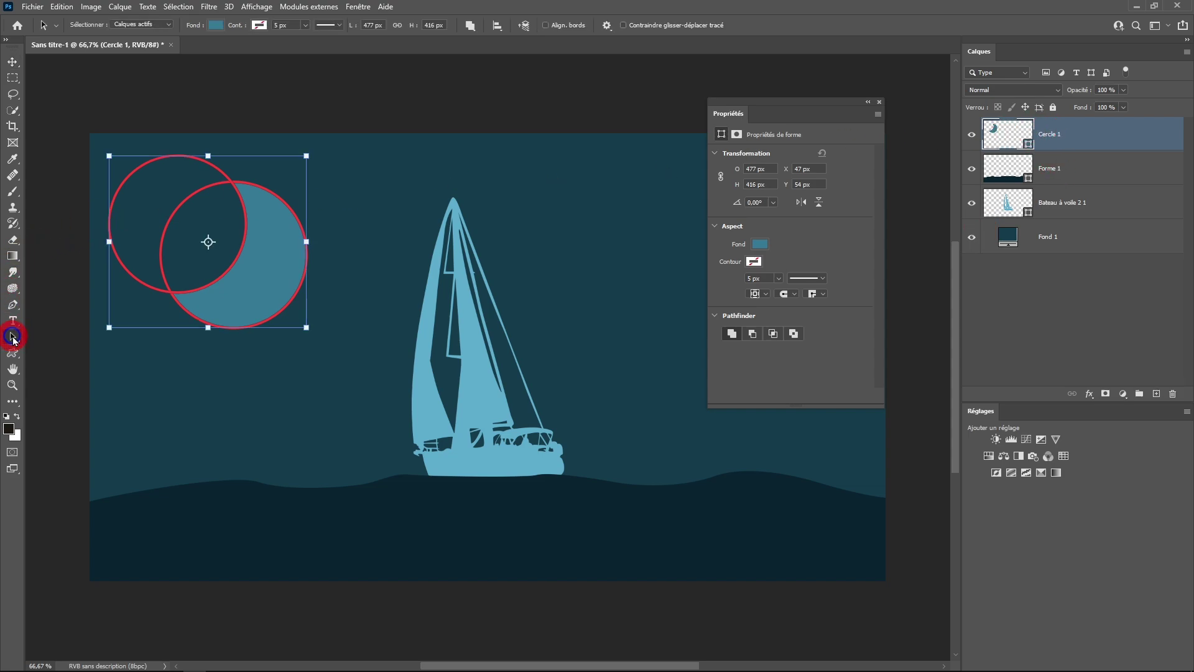
click(224, 177)
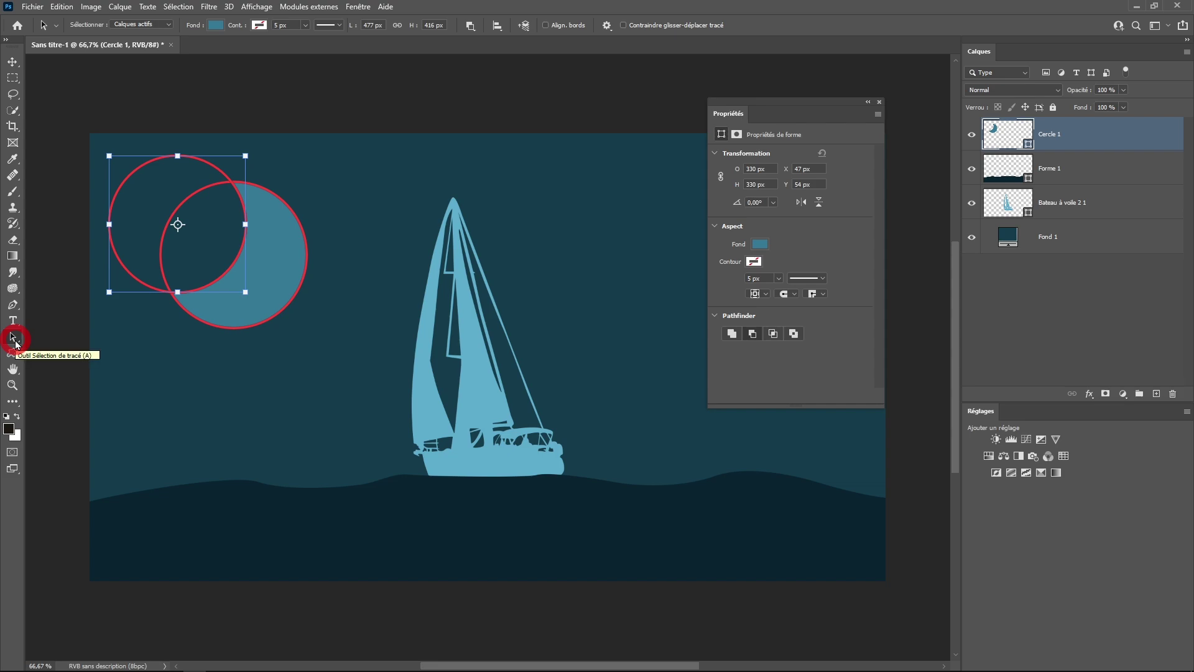
click(278, 249)
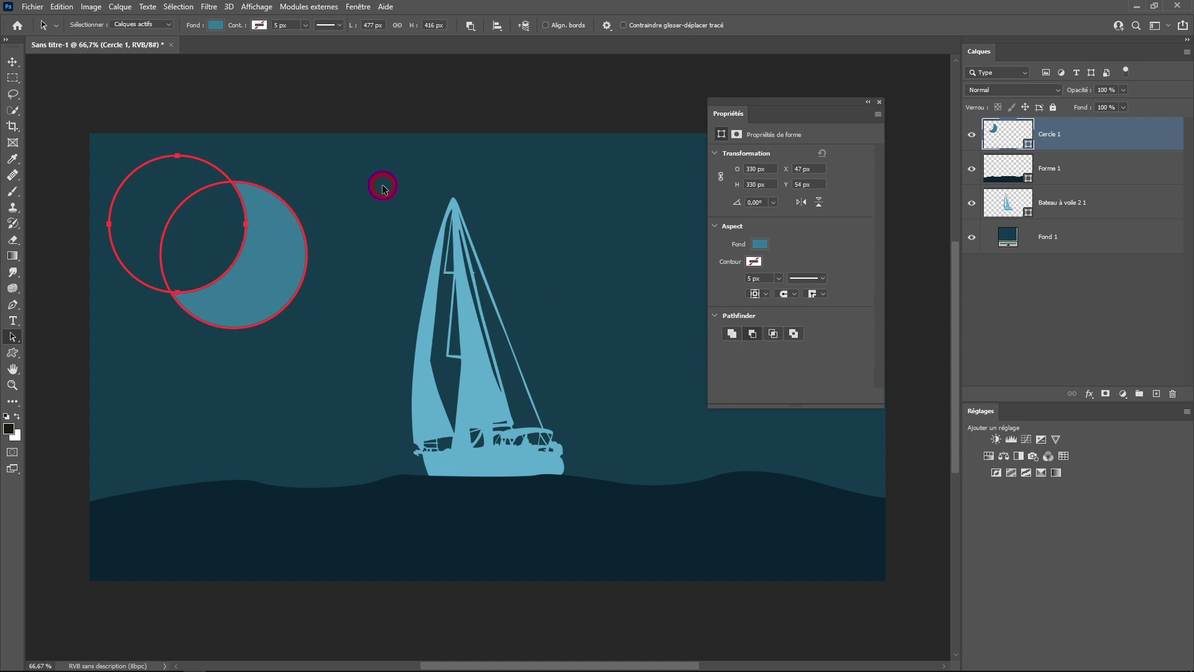
click(225, 188)
click(218, 174)
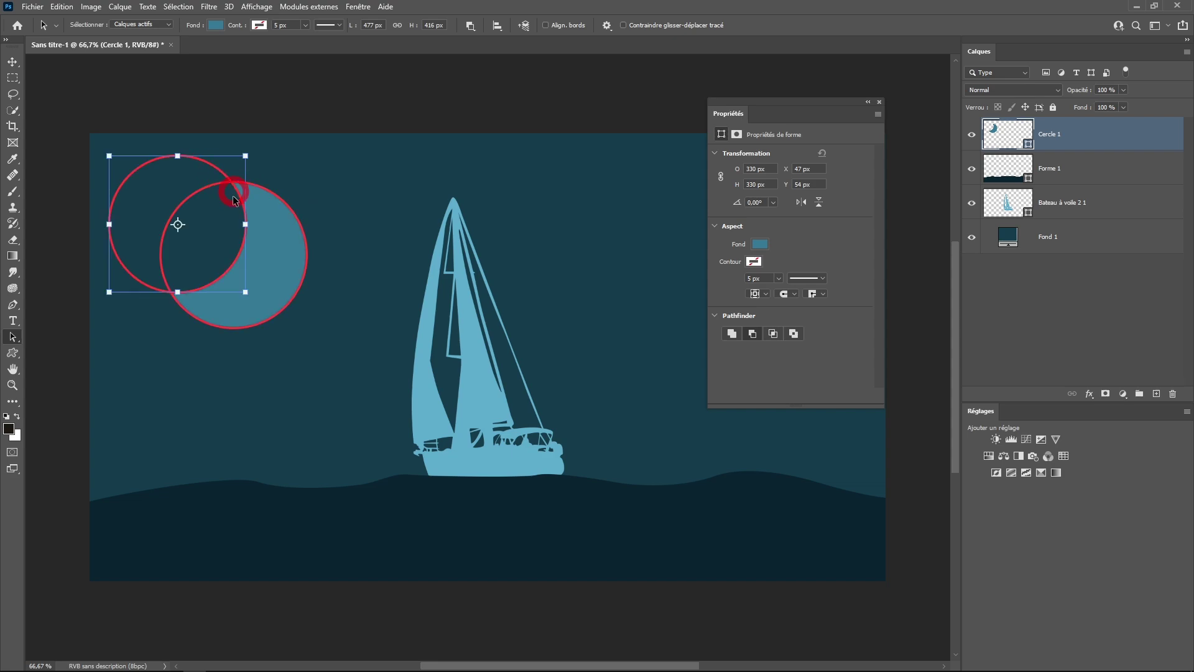
Step: Try the combine, subtract, intersect and exclude Pathfinder modes on the moon's 330 px circle
click(733, 335)
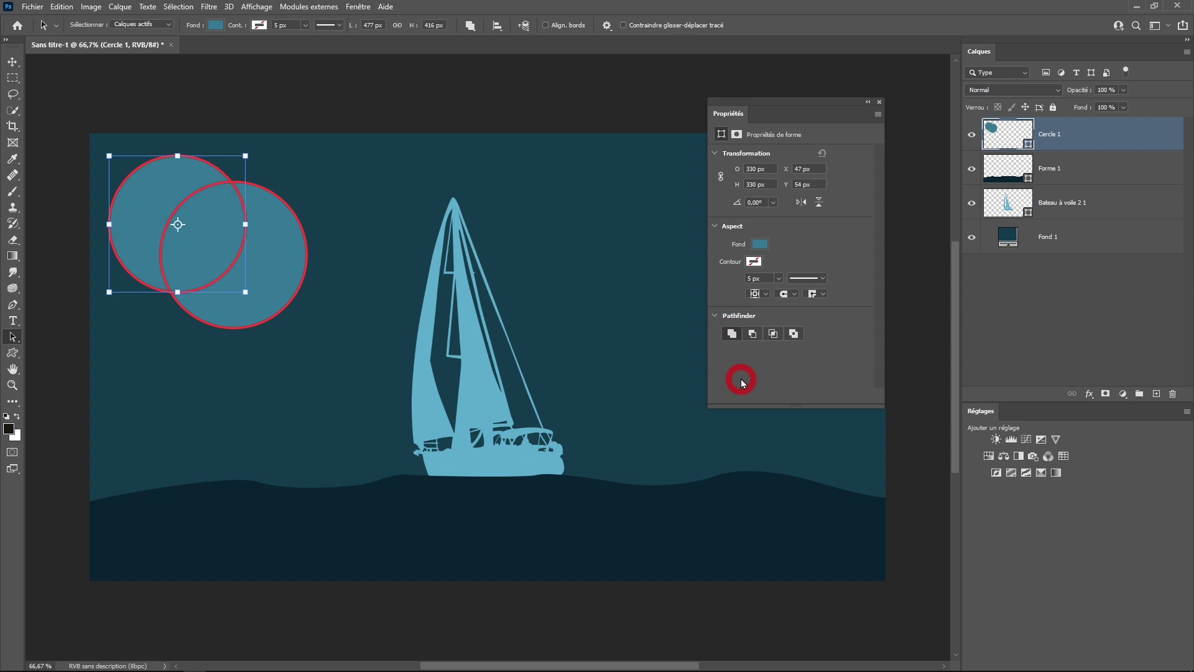
click(752, 335)
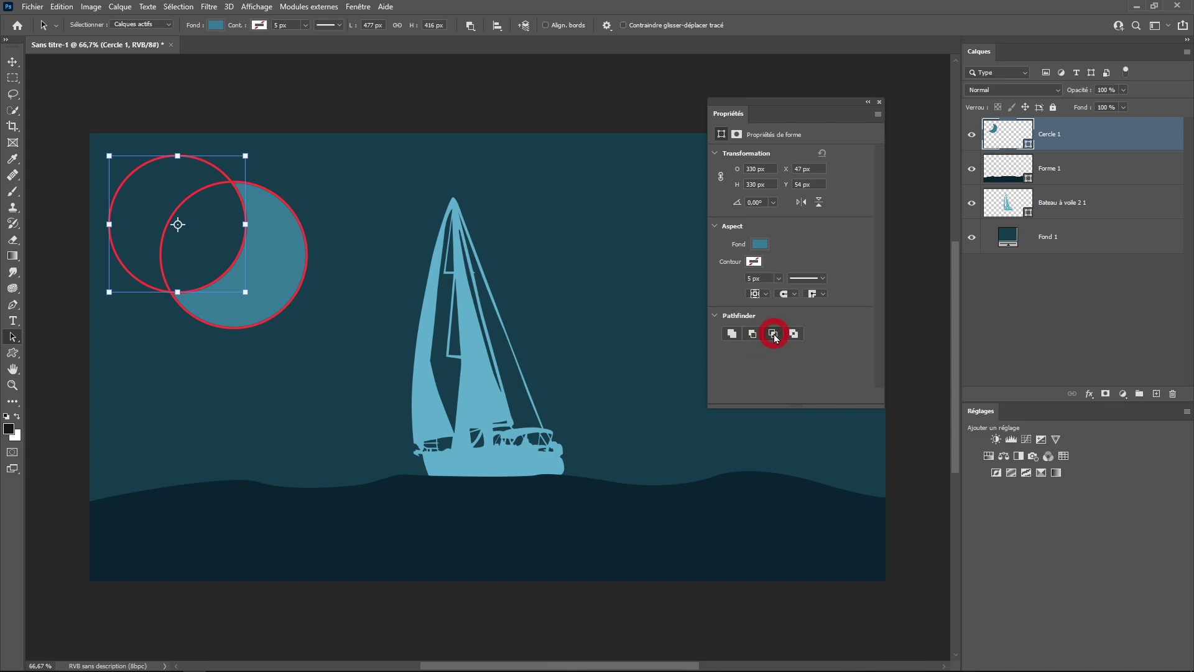
click(774, 334)
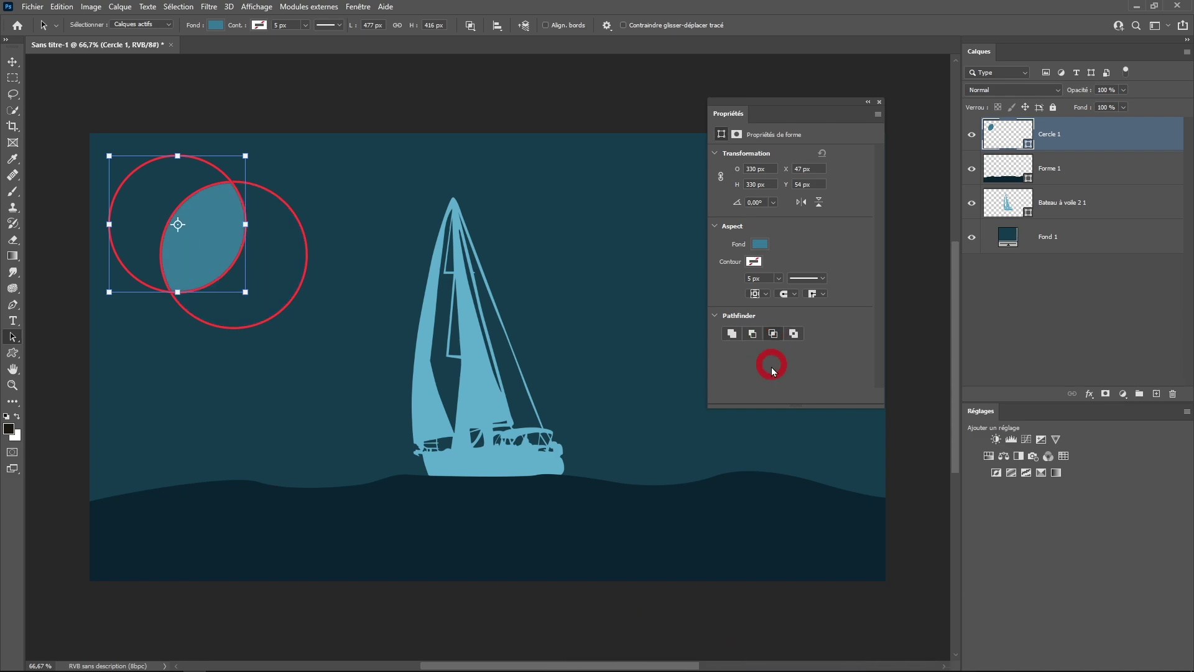
click(792, 335)
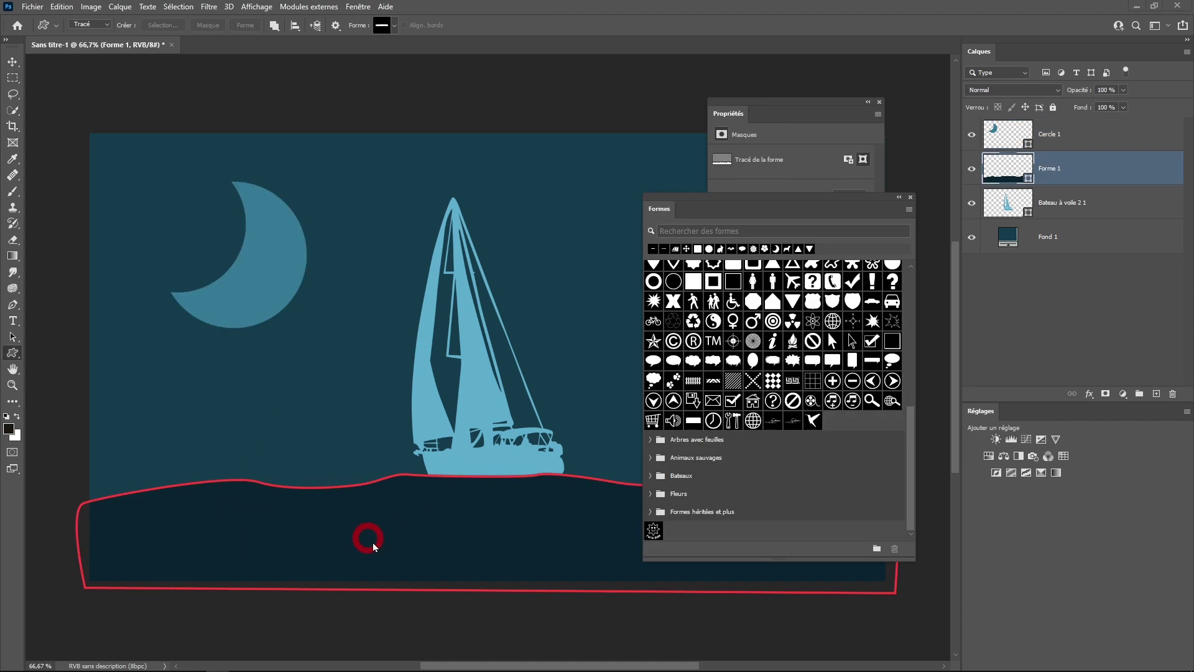
Step: Save the wavy sea outline of the Forme 1 layer as a custom shape named Mer
drag(765, 206, 788, 84)
click(13, 304)
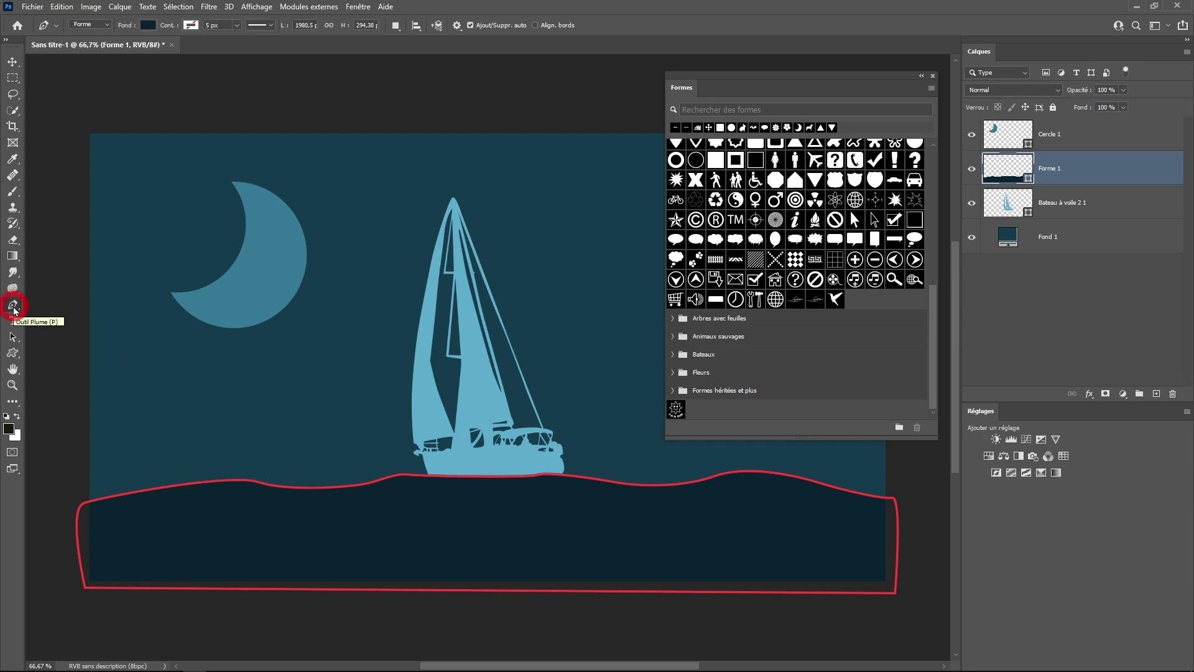
drag(812, 78, 520, 115)
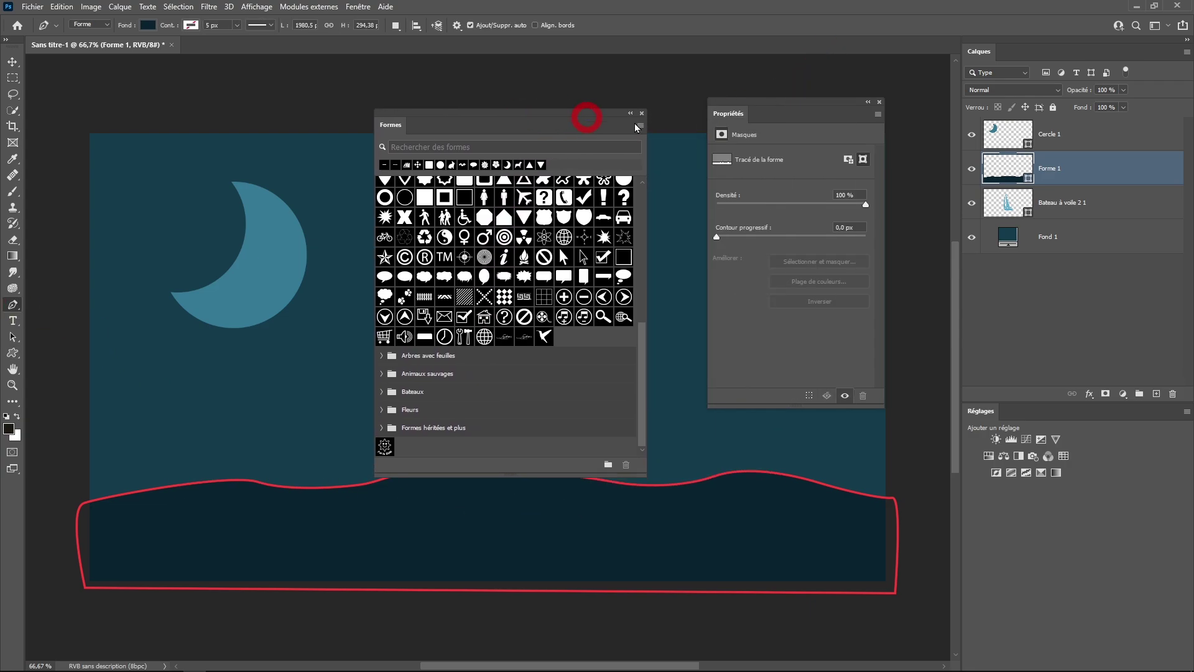
click(767, 193)
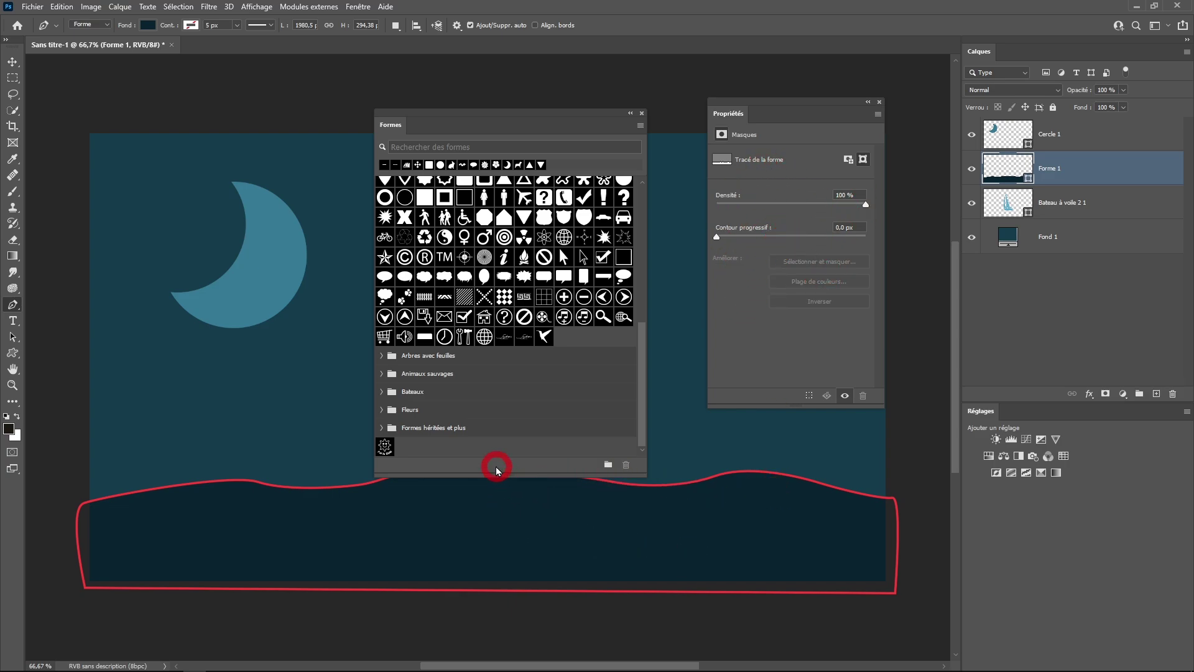
click(62, 7)
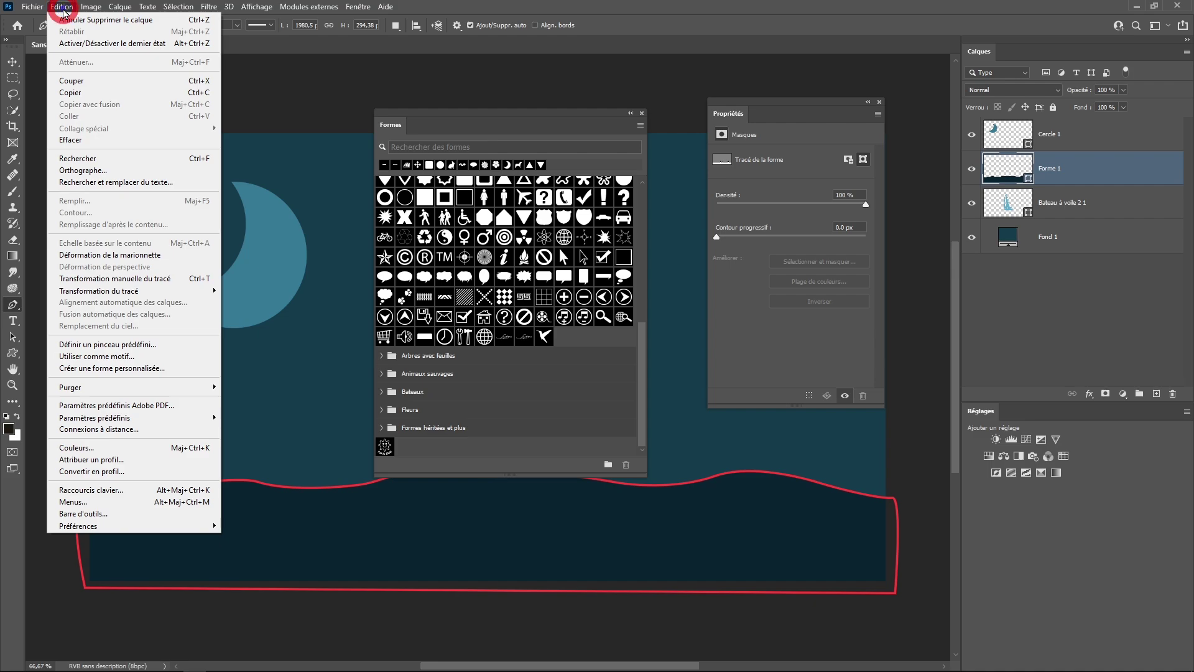
click(112, 368)
click(718, 214)
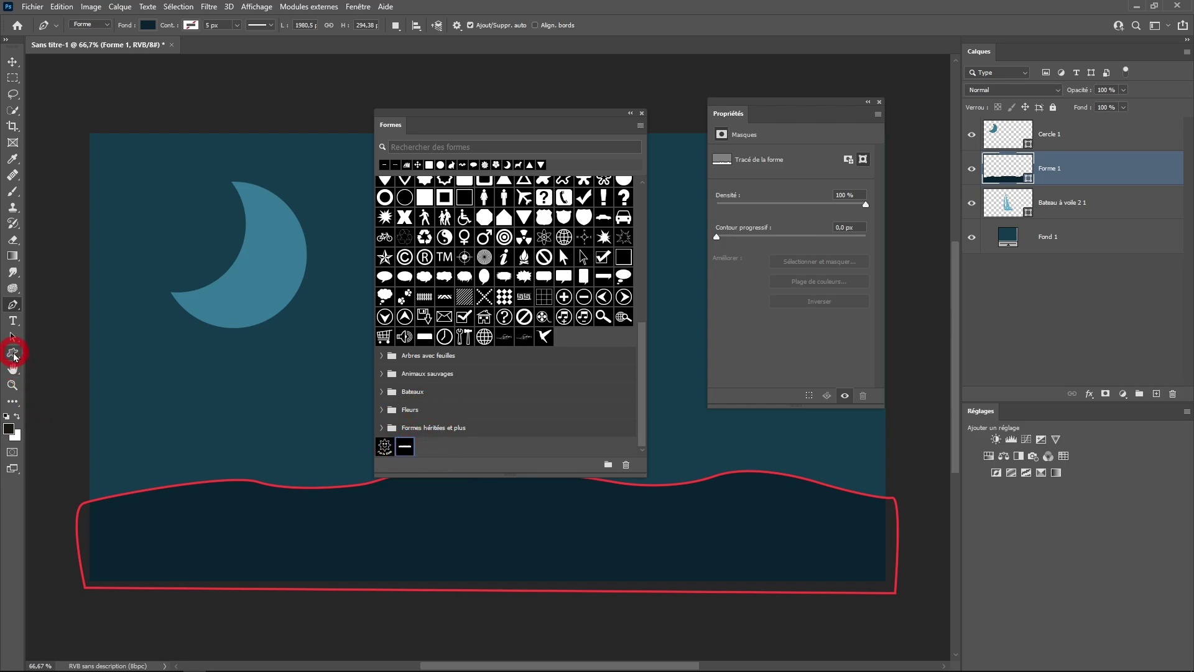
Step: Look for the saved sea shape at the end of the Custom Shape tool's shape list
drag(14, 356, 70, 426)
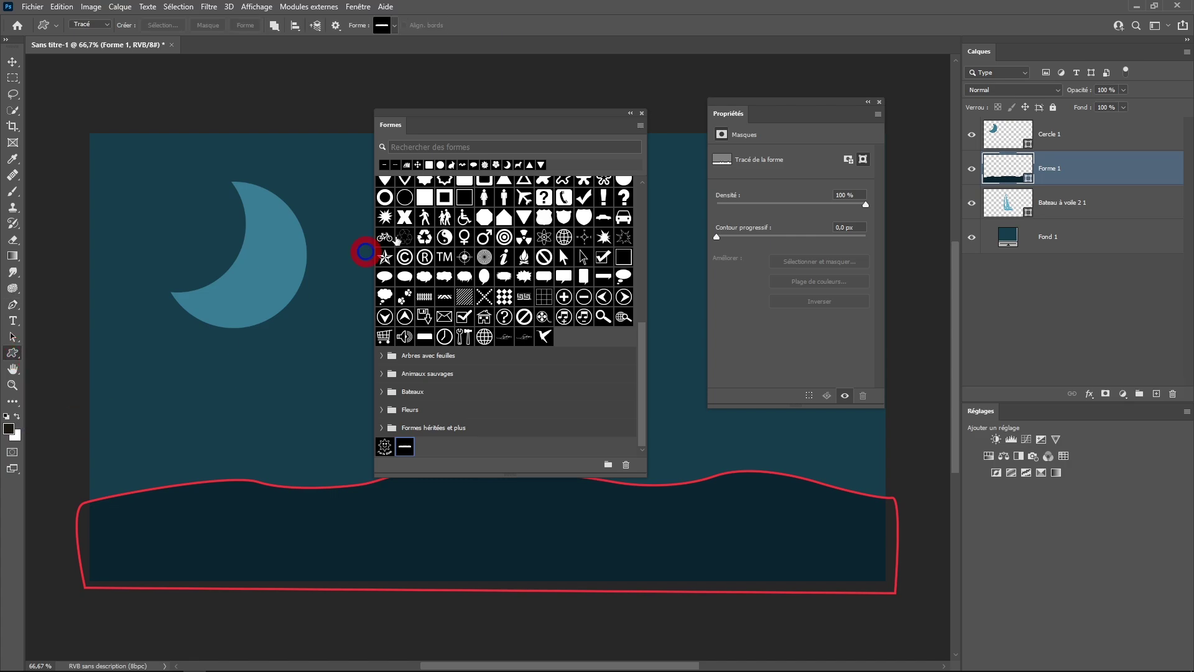
click(394, 25)
scroll(468, 301, down, 2)
scroll(469, 302, down, 5)
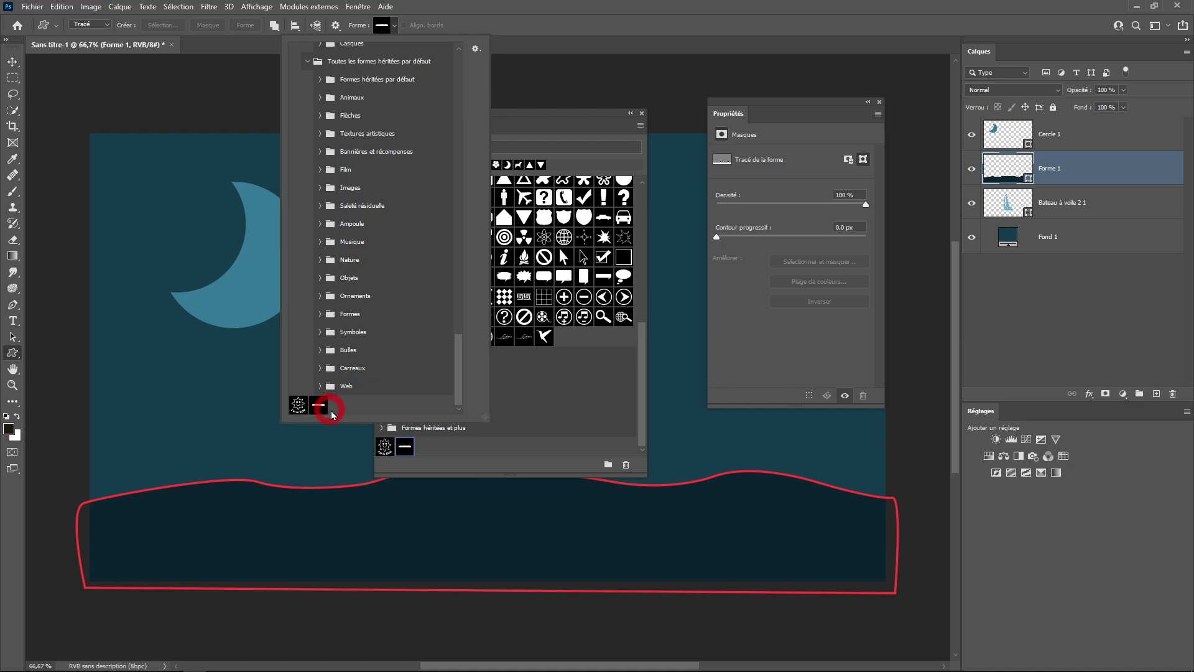
click(520, 25)
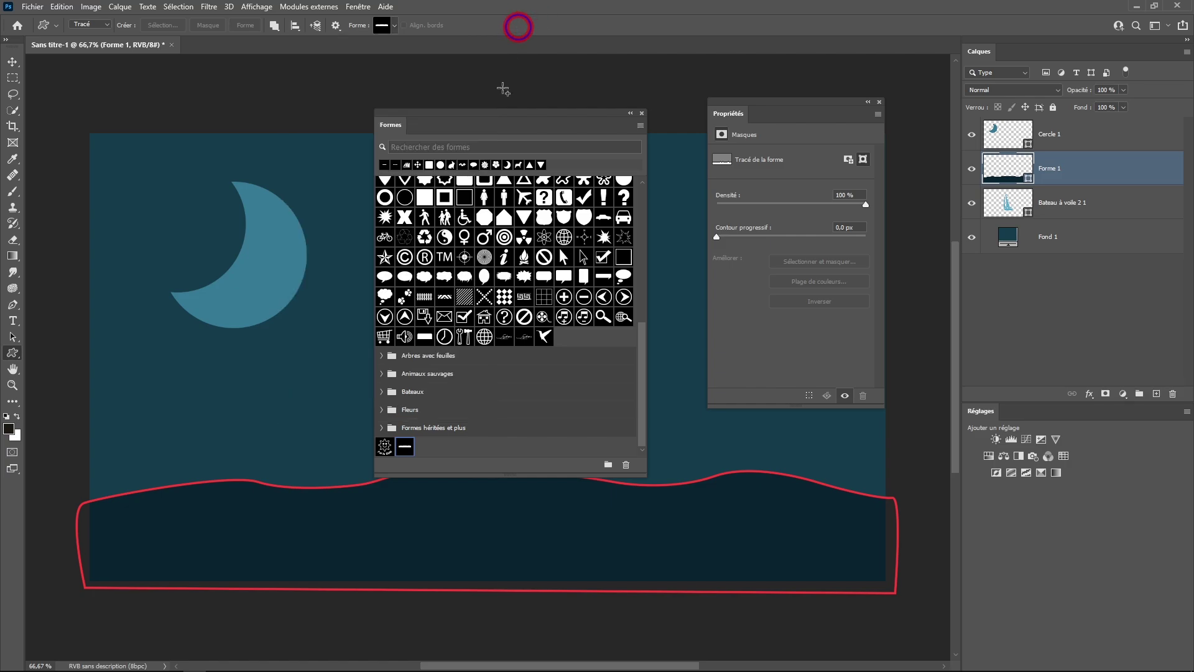
Step: Place the saved Mer shape from the Formes library across the moon area and select the Bateau à voile 2 1 layer
drag(405, 447, 222, 211)
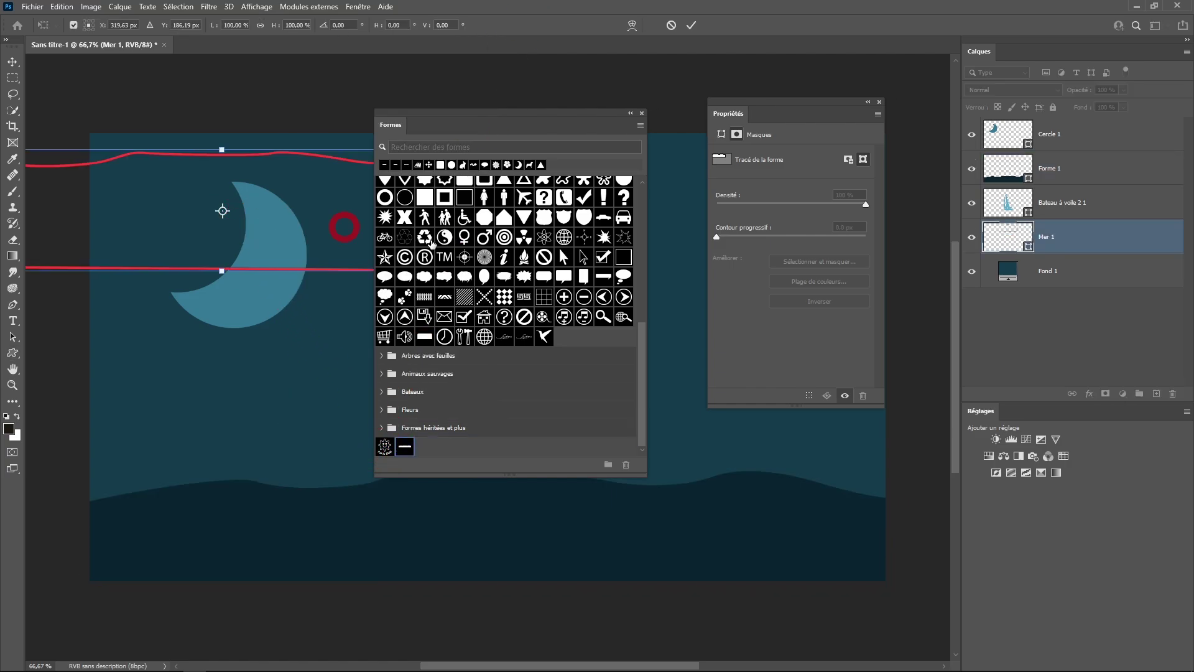
click(43, 88)
click(1072, 202)
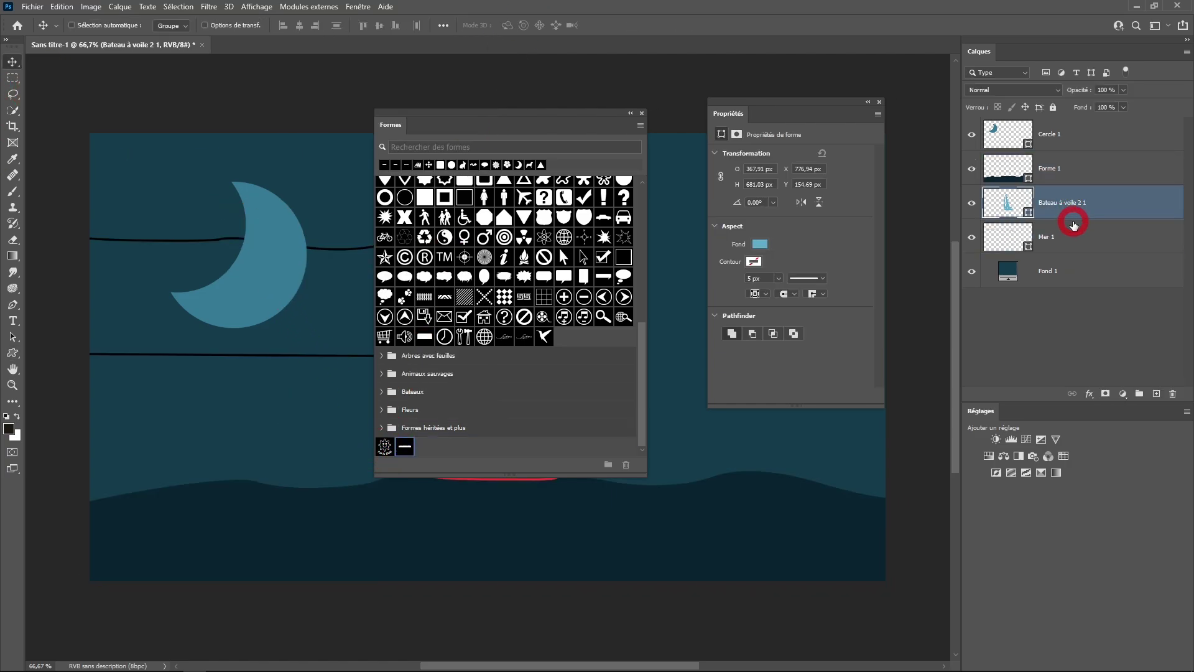
Step: Delete the Mer 1 layer and close the floating shape library and shape properties
click(1077, 241)
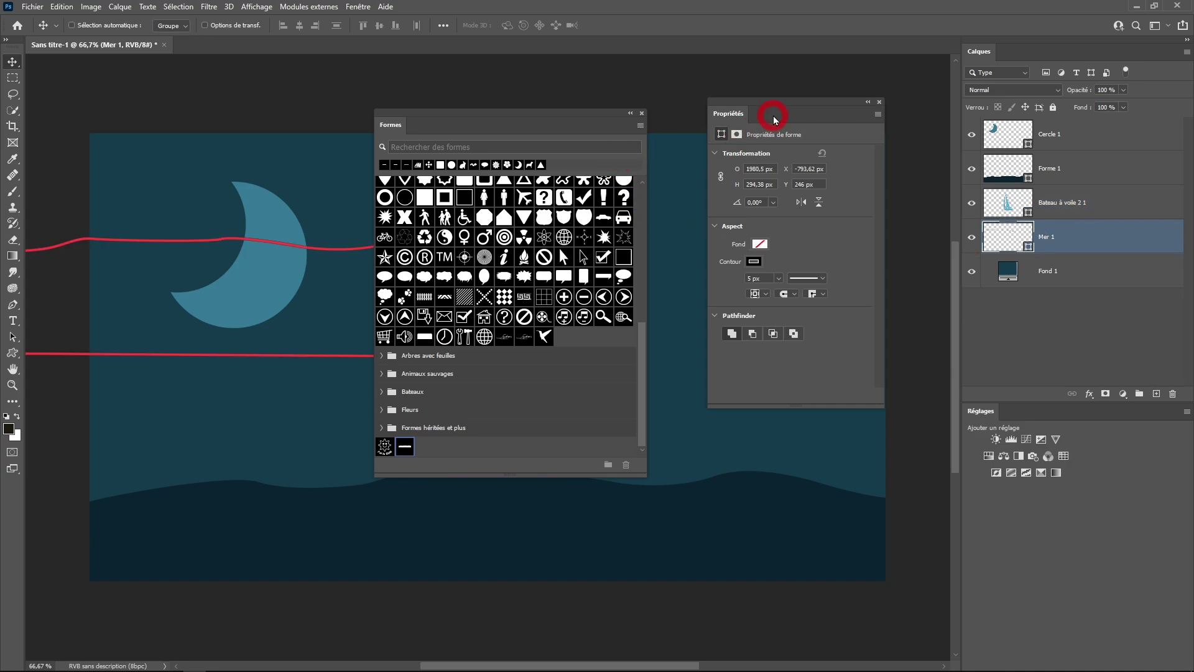
drag(781, 107, 835, 117)
drag(576, 114, 689, 106)
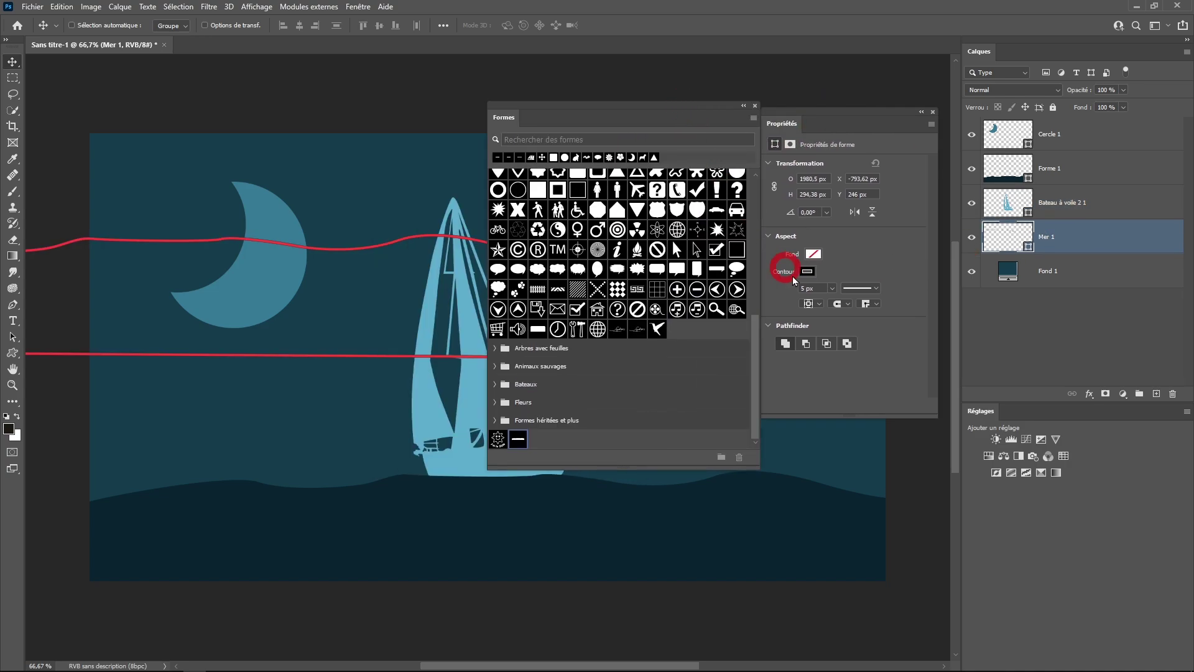
key(Delete)
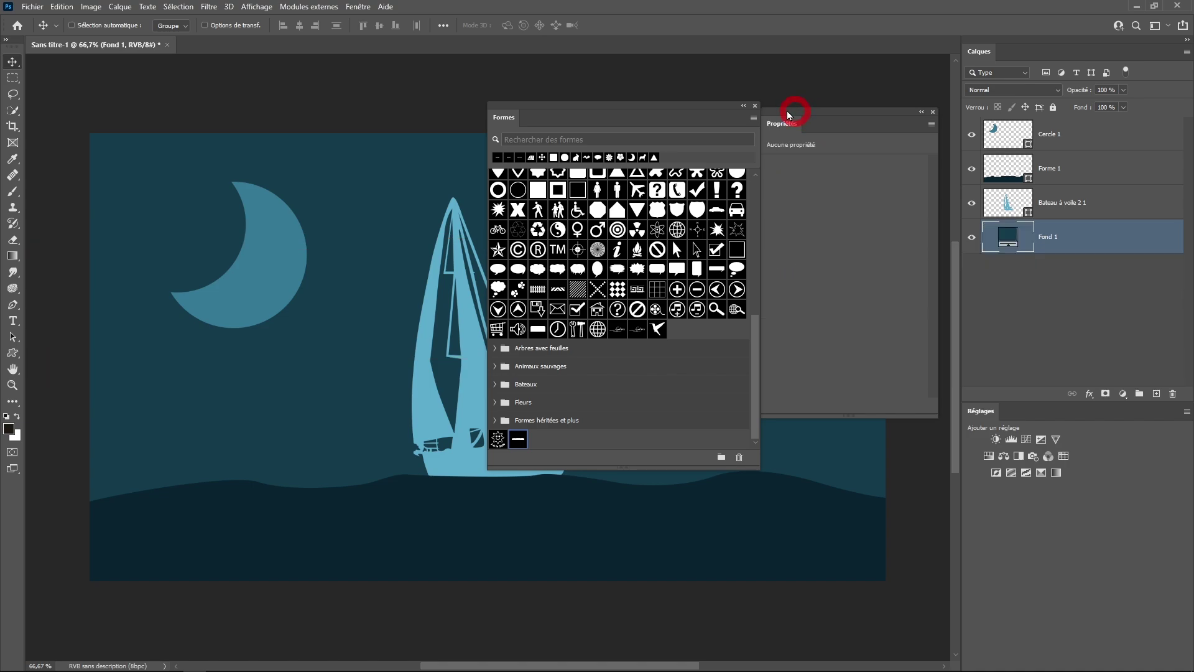
click(755, 105)
click(932, 113)
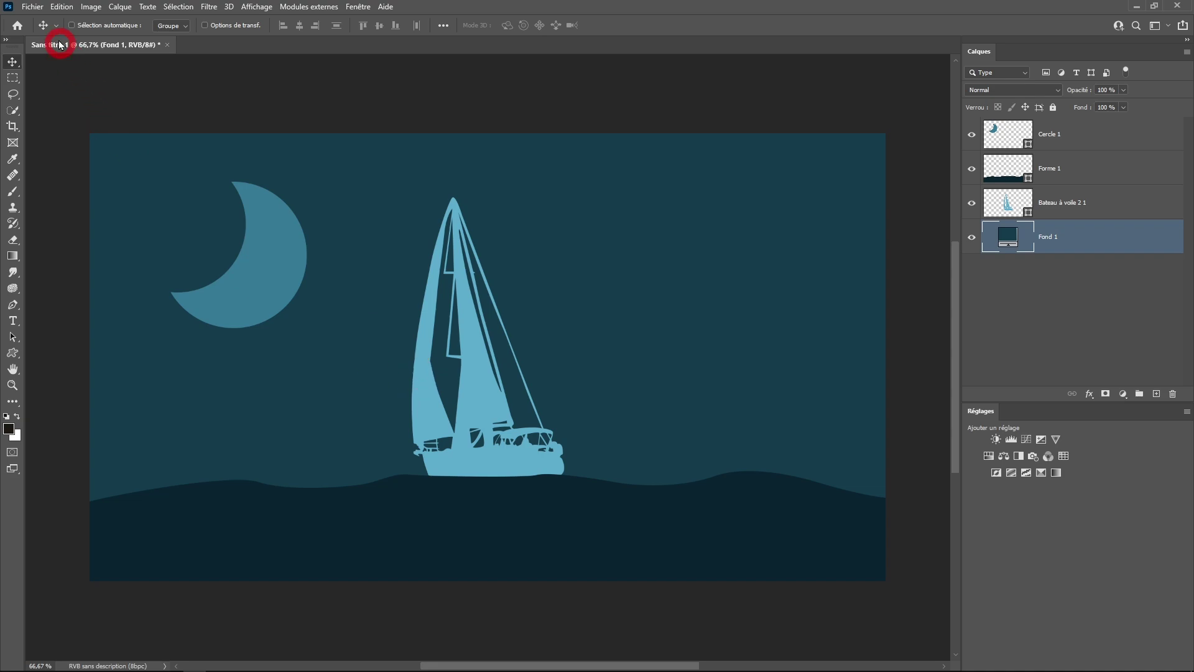
Step: Save the sailboat scene as a cloud document named Bateau
click(30, 7)
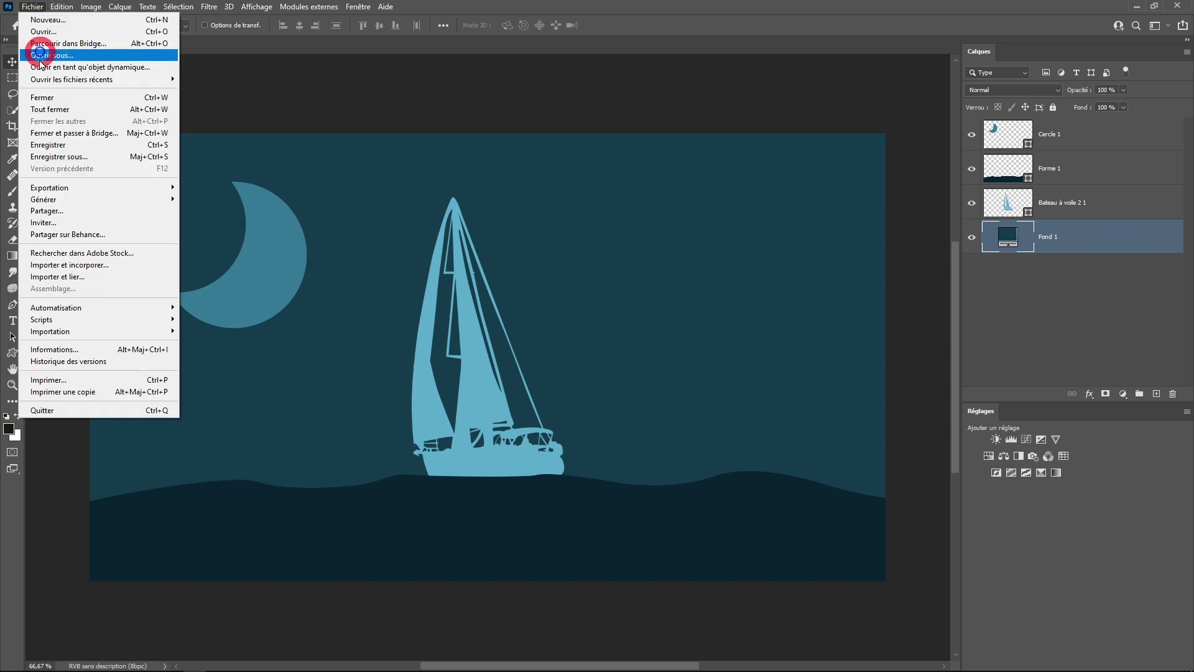
click(50, 157)
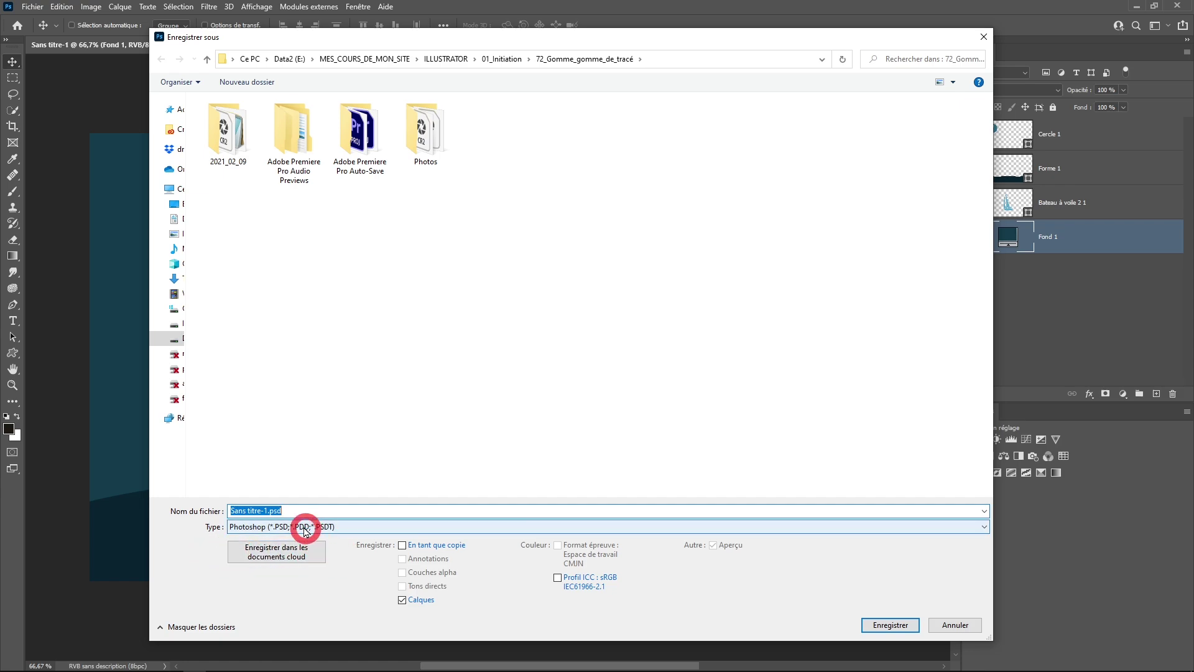
text(Bateau)
click(276, 552)
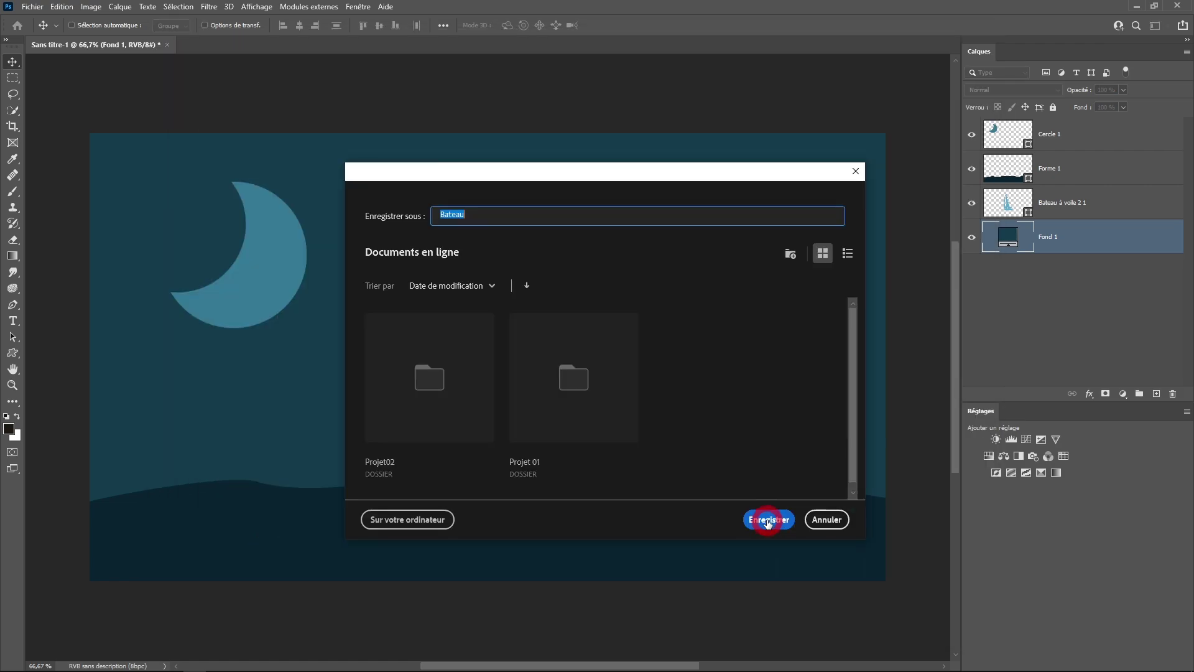
click(768, 521)
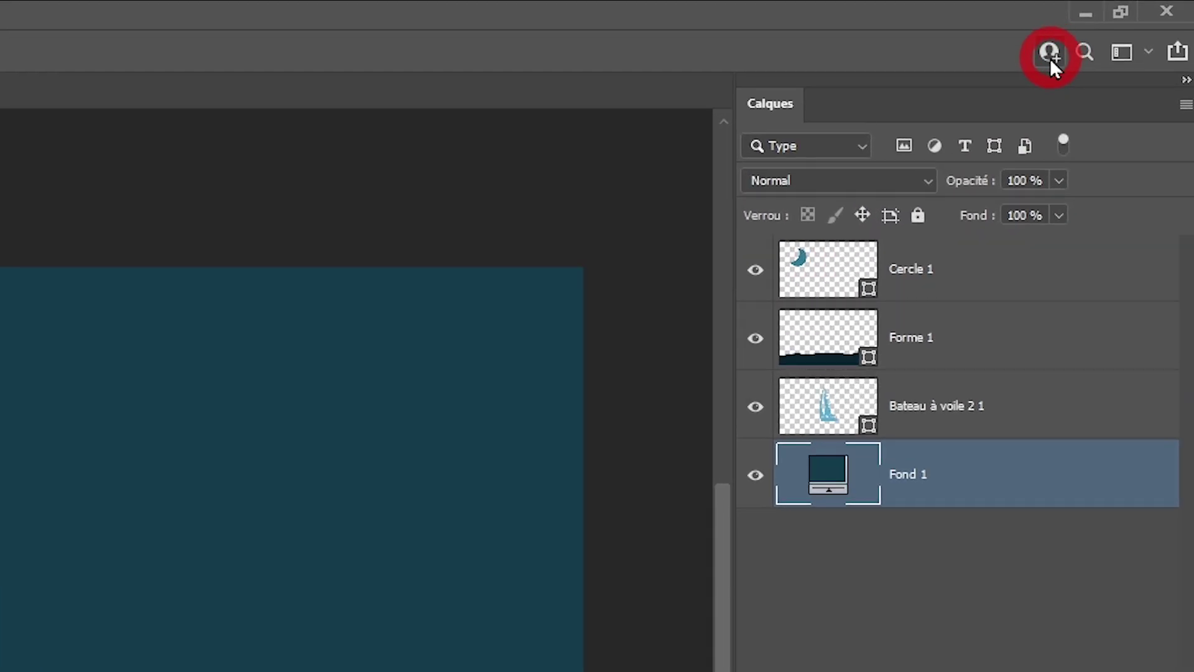
Step: Invite a person to edit the Bateau cloud document and check the home screen's list of documents shared with you
click(1051, 52)
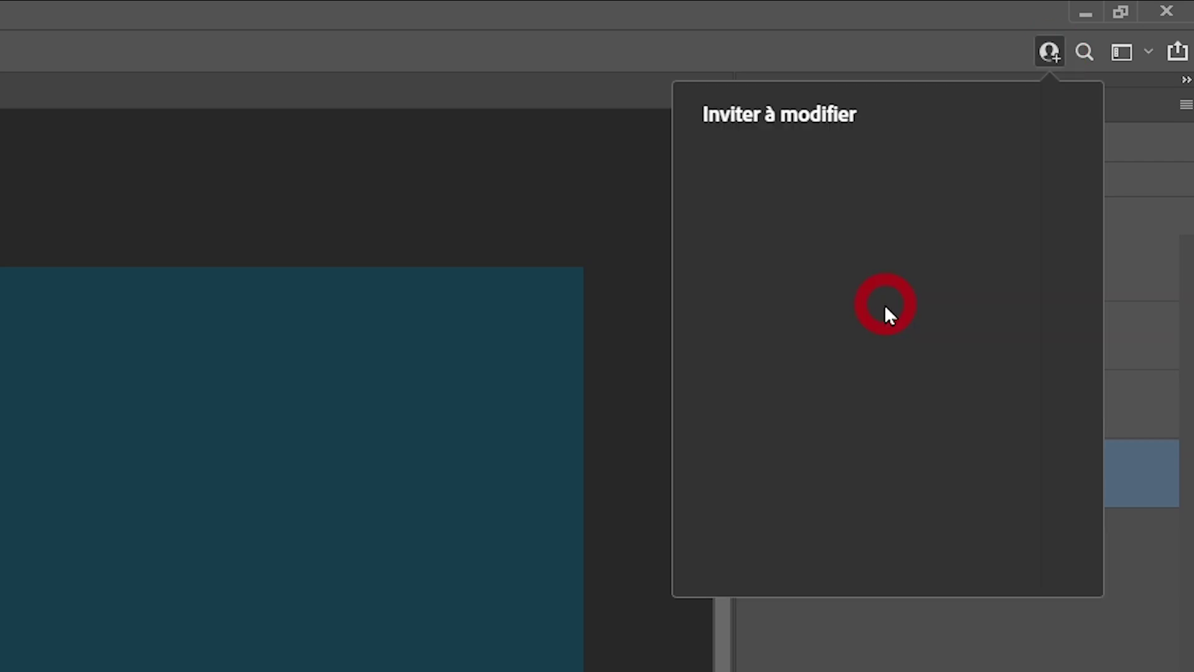
click(912, 236)
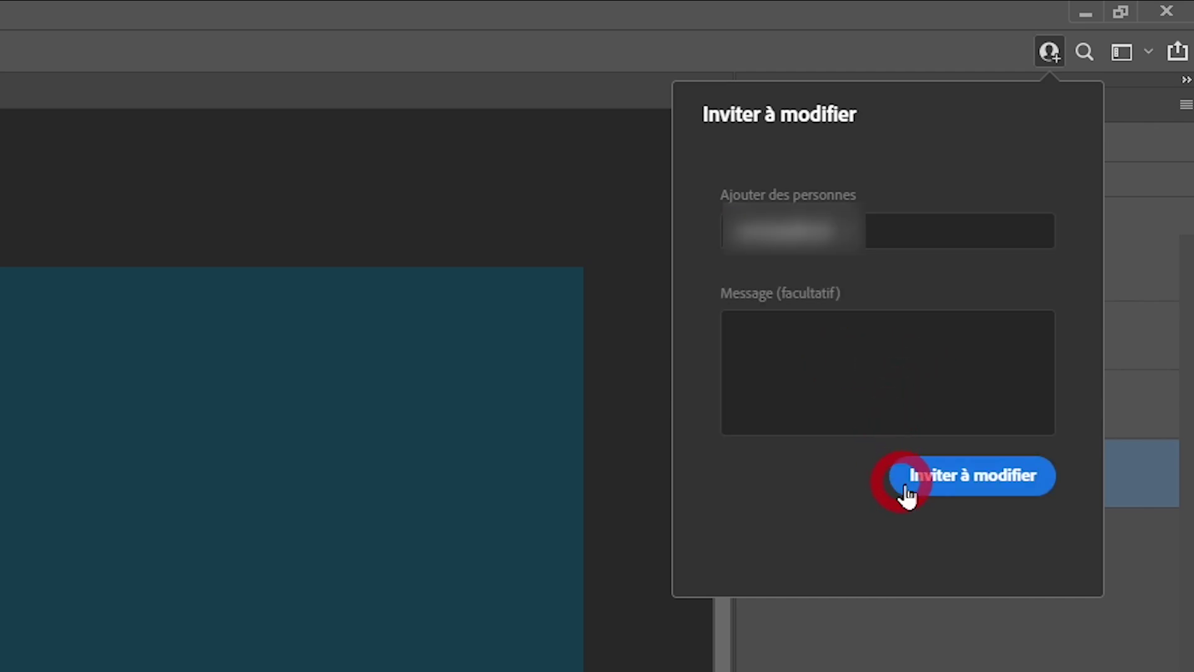
click(946, 484)
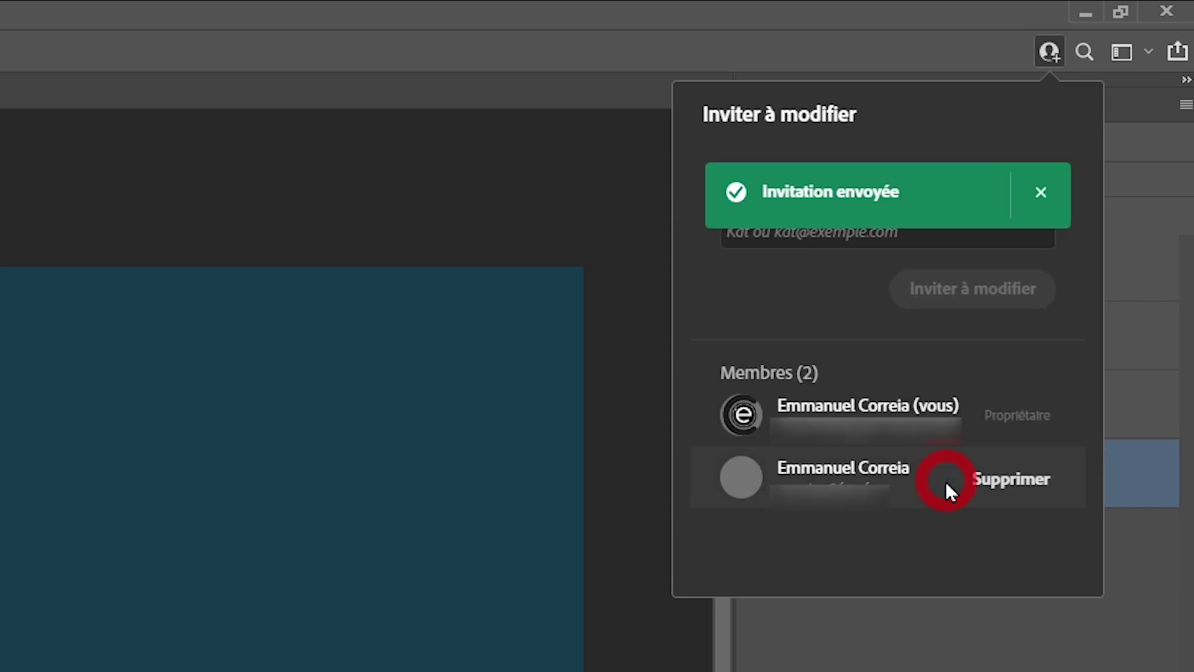
click(1025, 209)
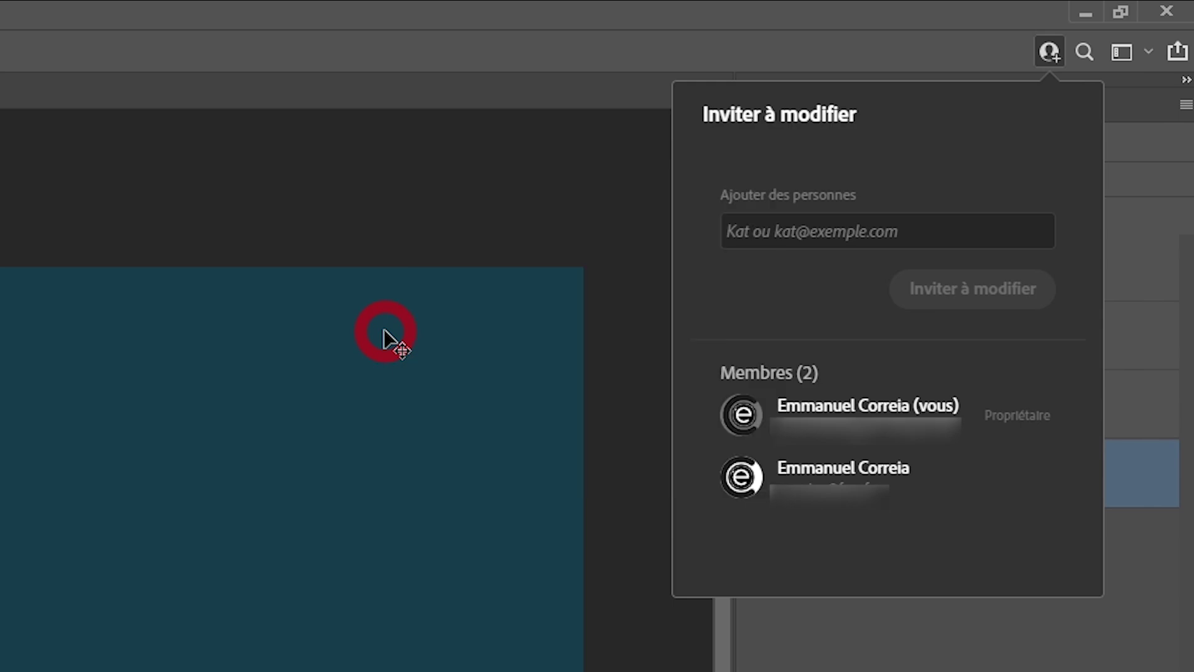
click(384, 336)
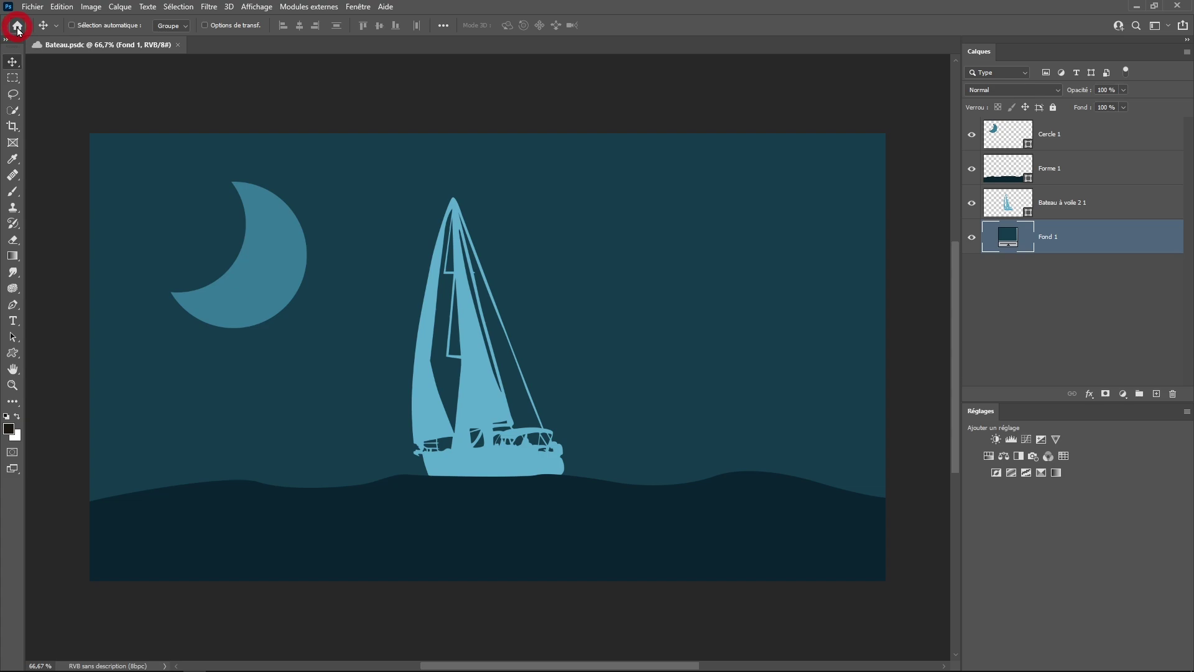
click(17, 26)
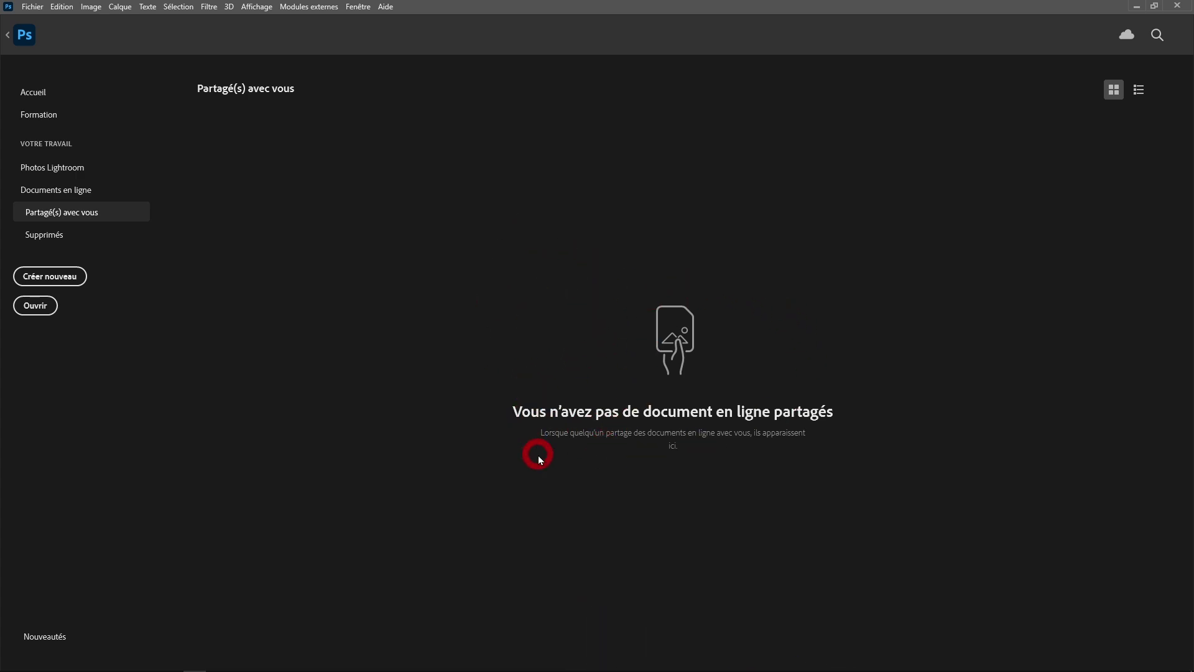
click(9, 35)
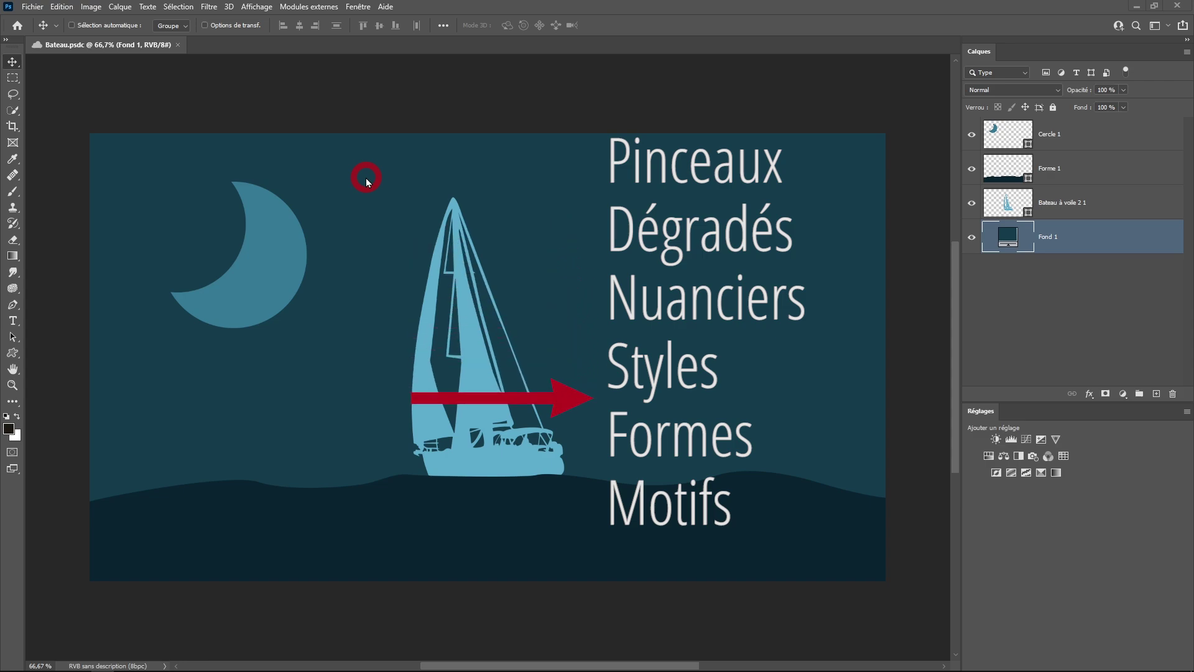
Step: Display the Nuancier colour swatches, enlarge their list vertically and browse the colours as far as Cyan clair
click(362, 14)
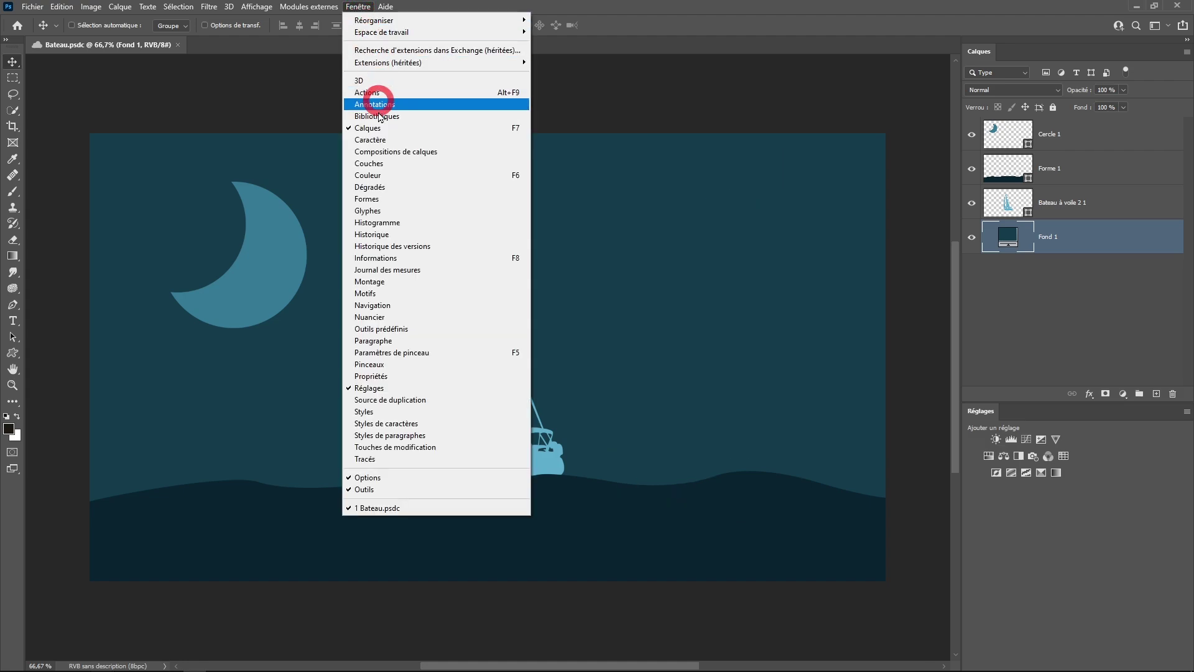
click(402, 318)
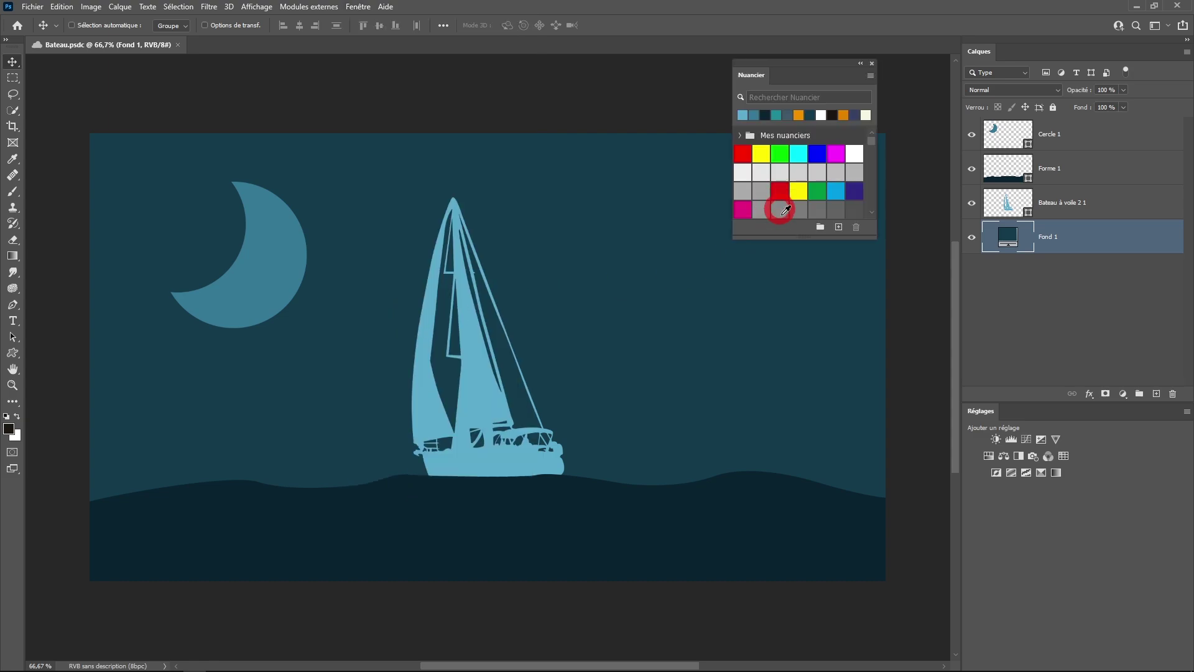
drag(781, 235, 764, 419)
mouse_move(875, 167)
mouse_down()
mouse_move(868, 364)
mouse_move(875, 187)
mouse_up()
click(812, 390)
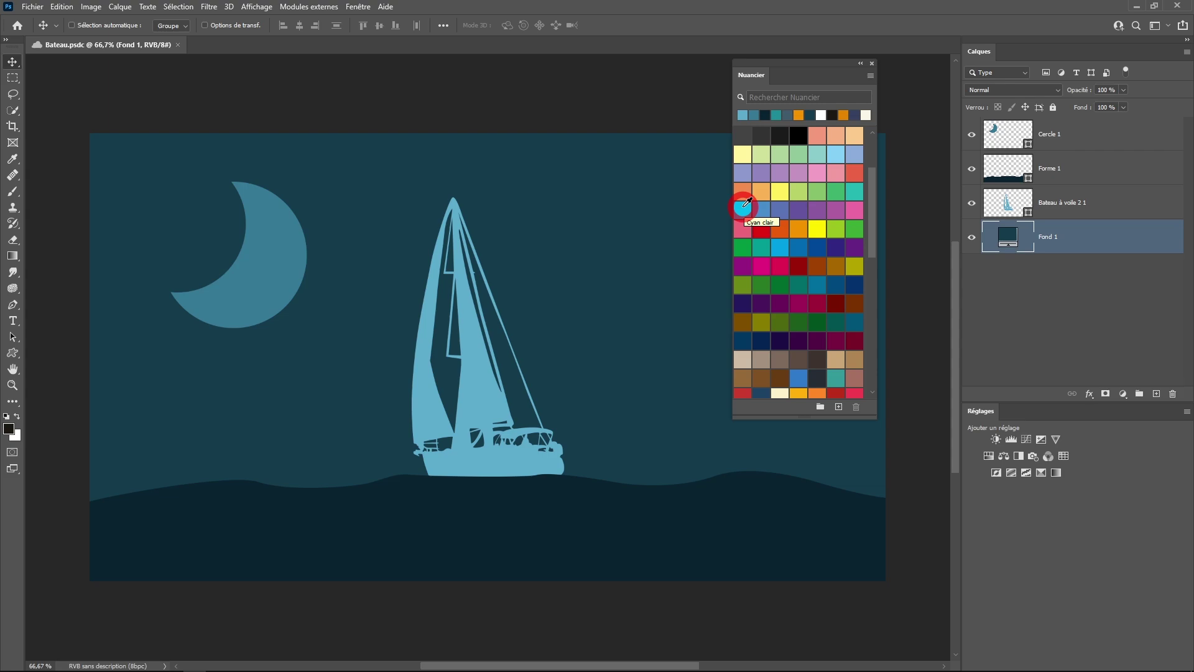
drag(744, 206, 620, 213)
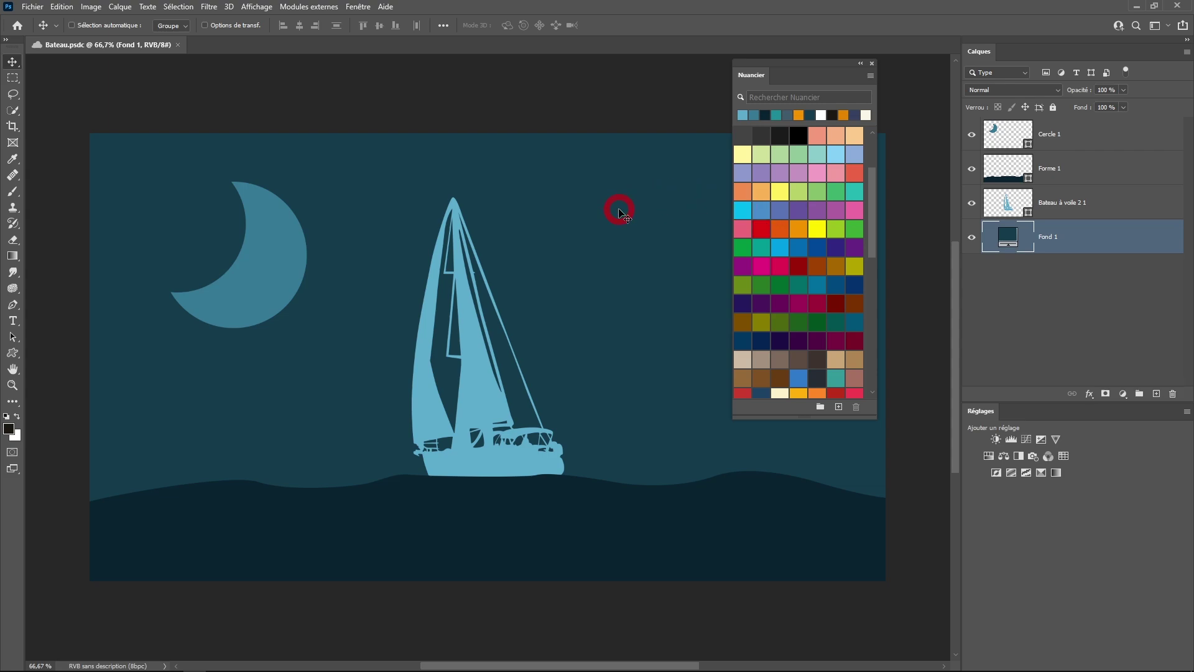
Step: Enable Synchronisation des paramètres prédéfinis in the general preferences
click(65, 9)
mouse_move(99, 526)
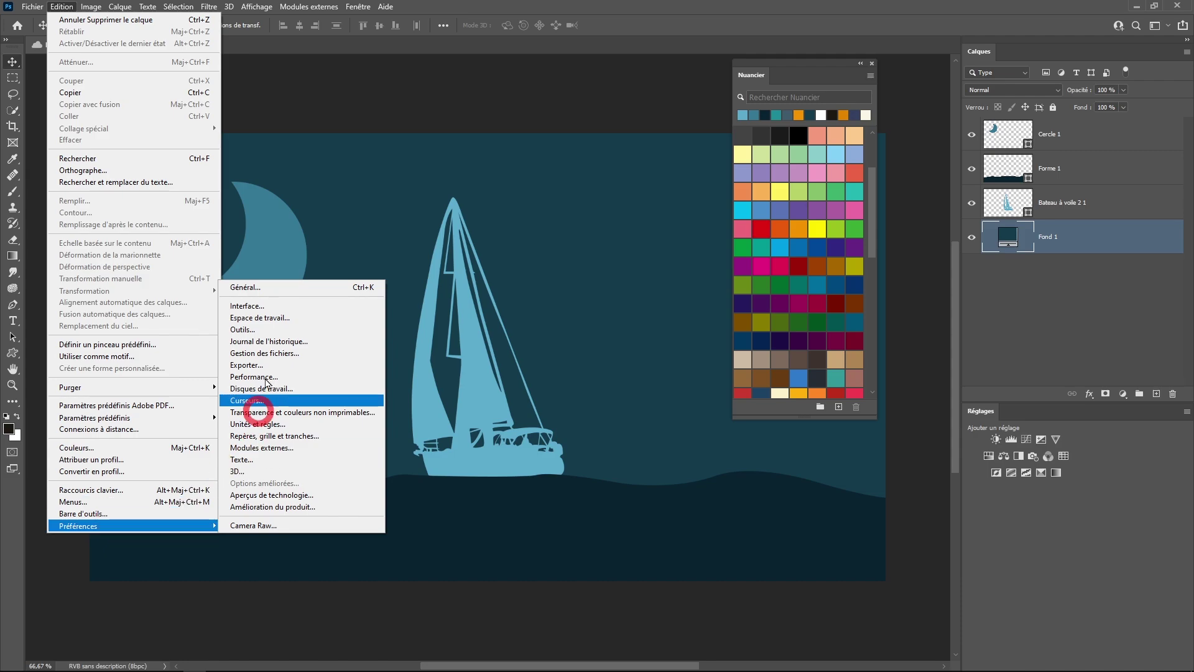
click(269, 287)
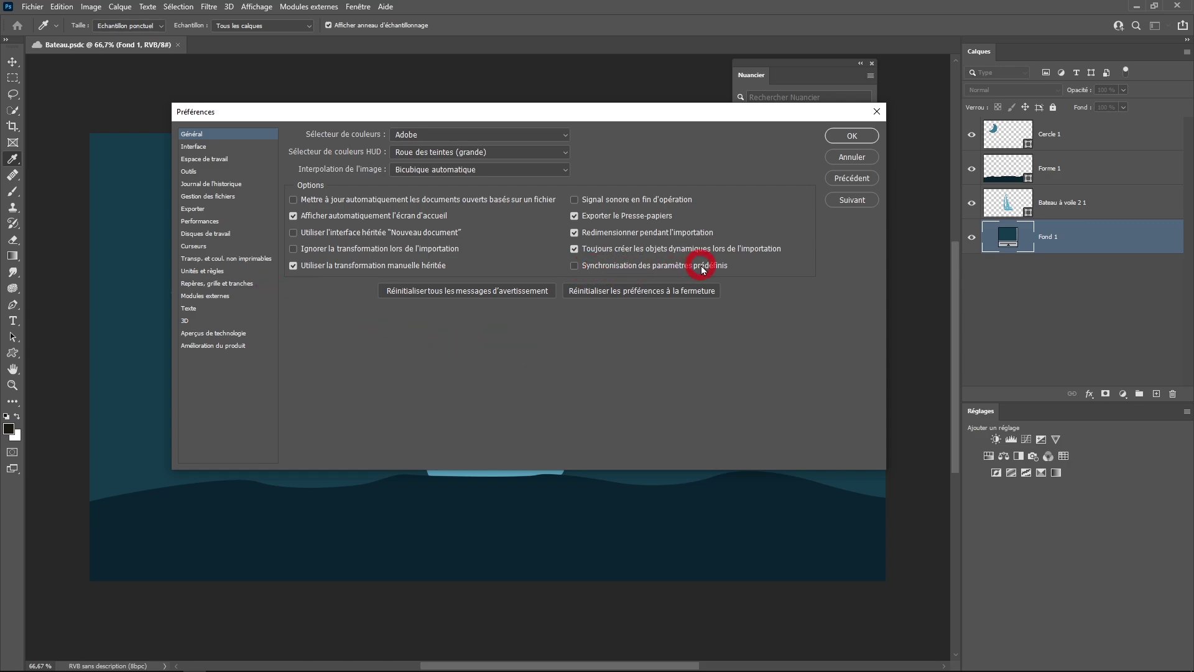
click(574, 266)
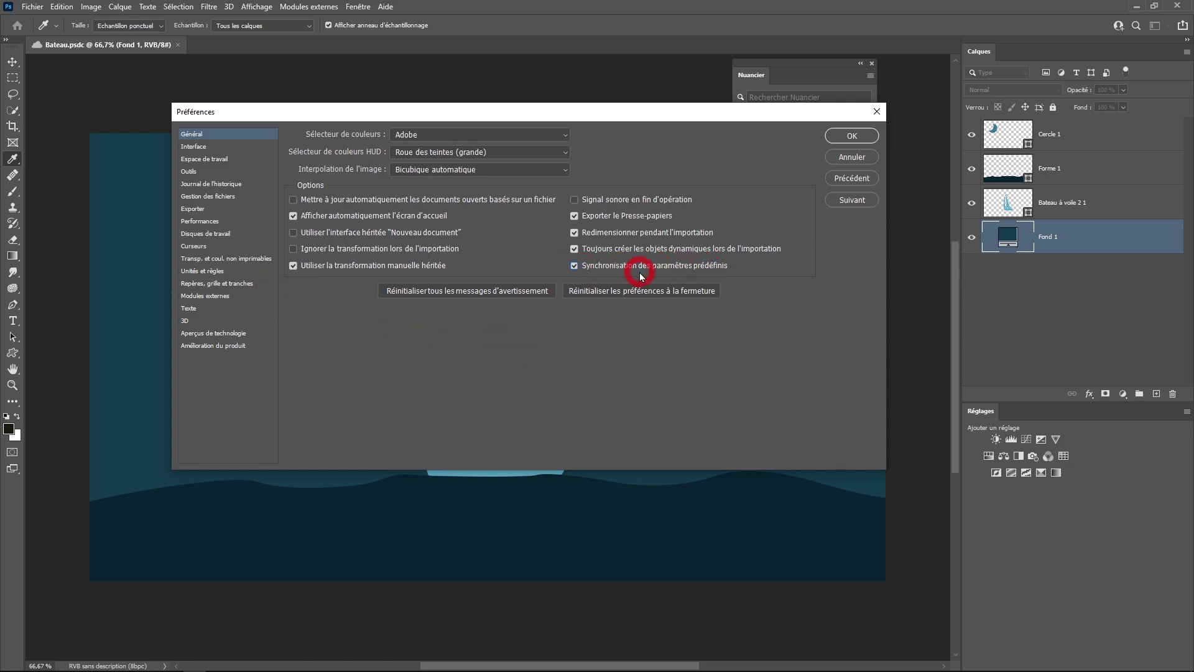
key(Return)
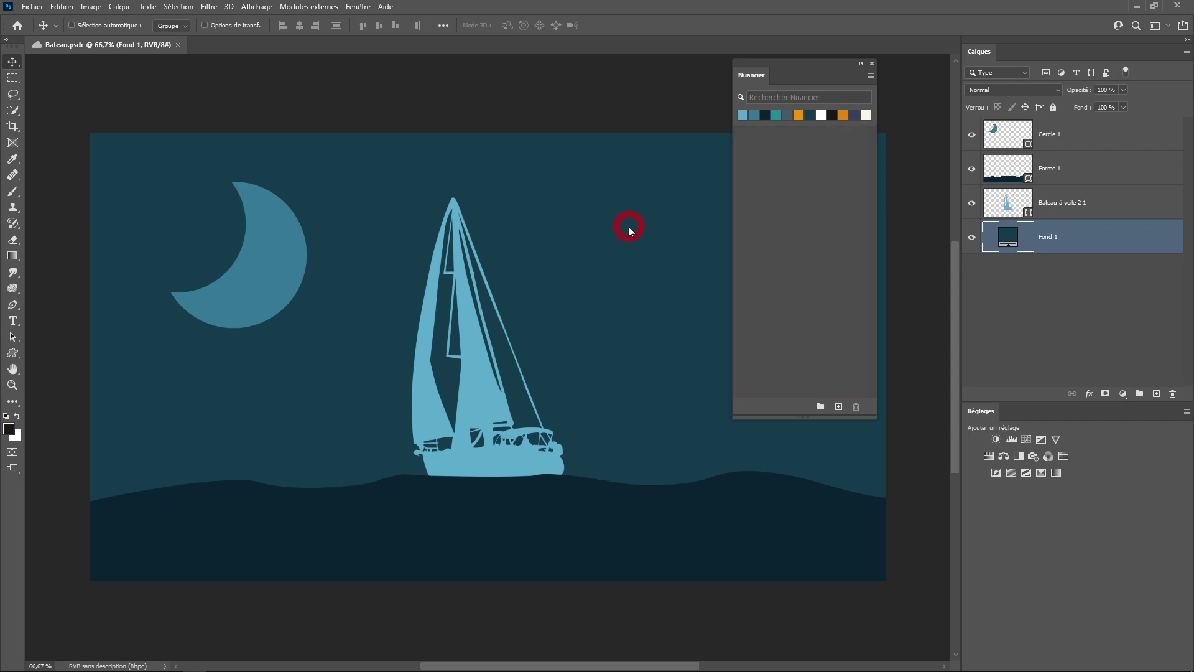
click(596, 260)
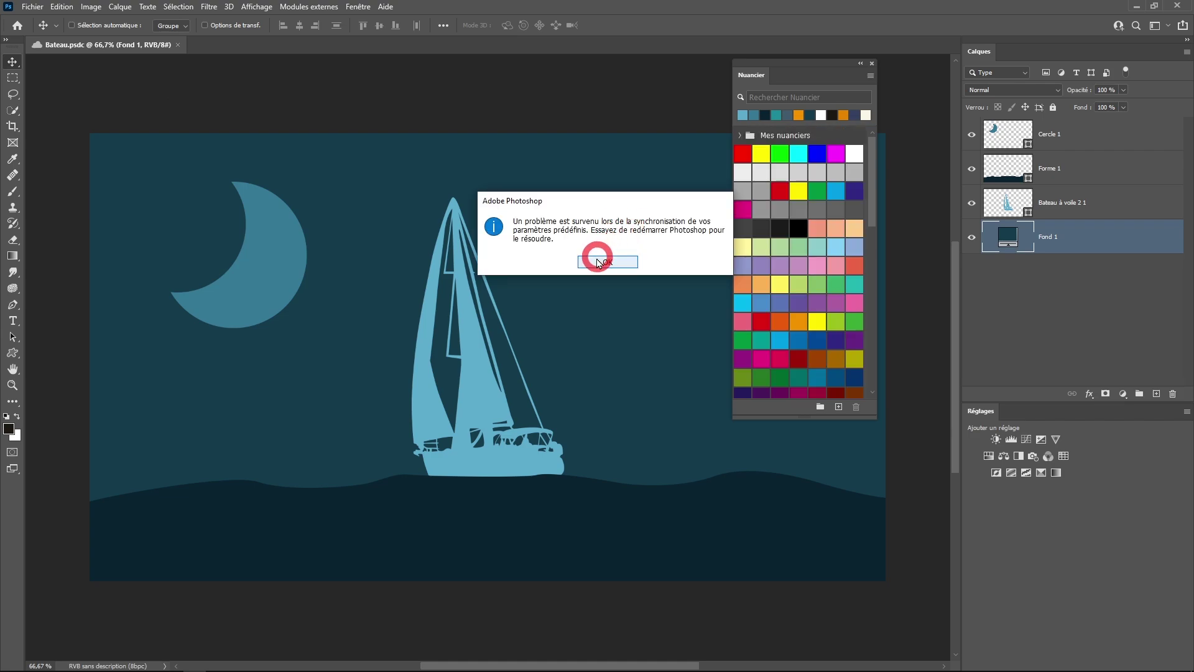